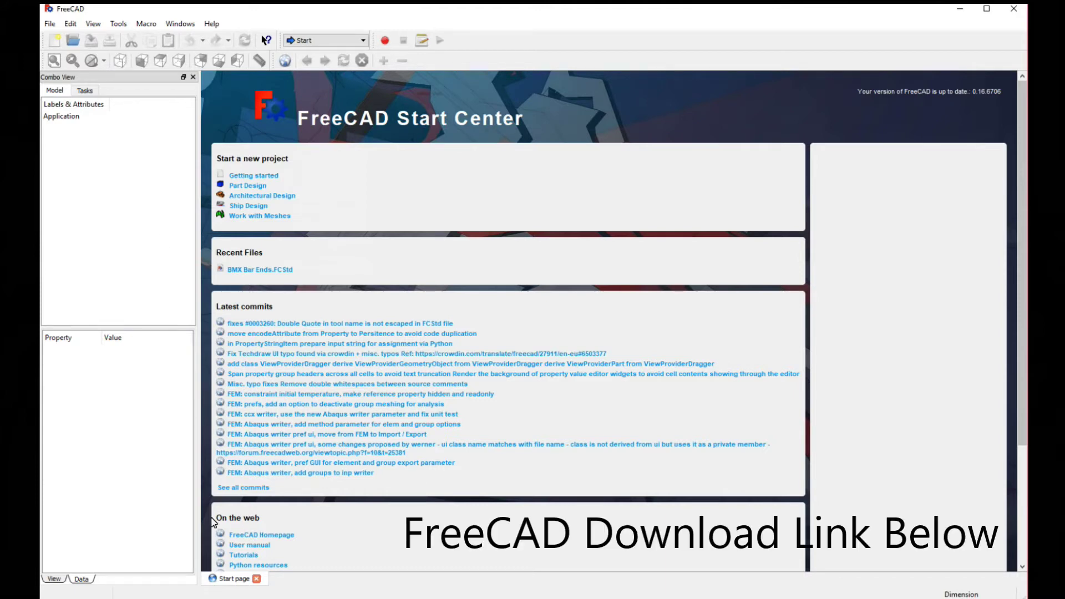
- Close the start page, create a new empty document and switch to the Complete workbench
left_click(257, 579)
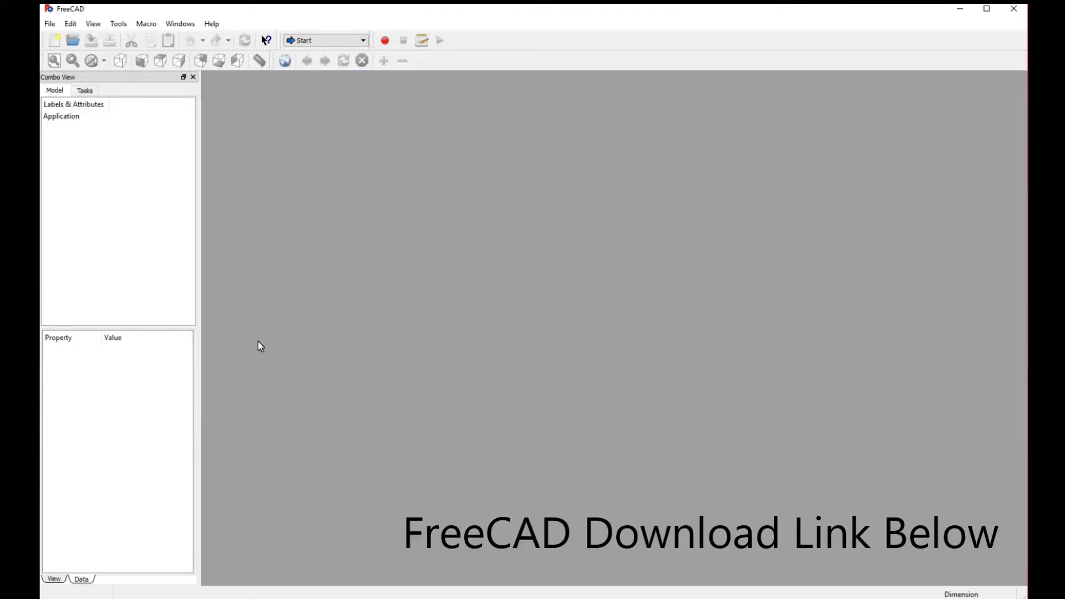
left_click(53, 43)
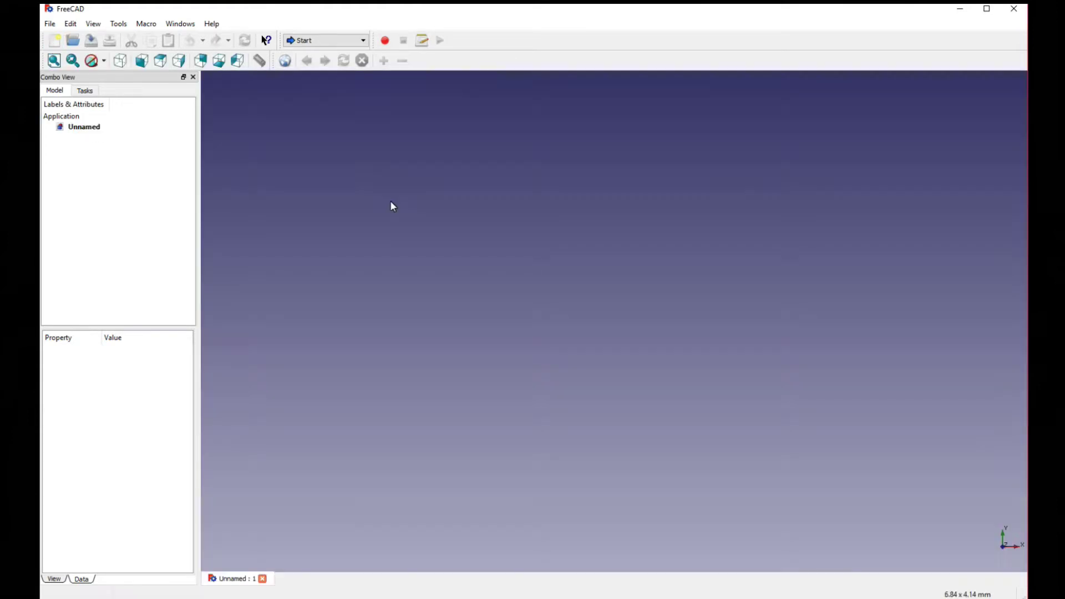
left_click(320, 44)
left_click(339, 66)
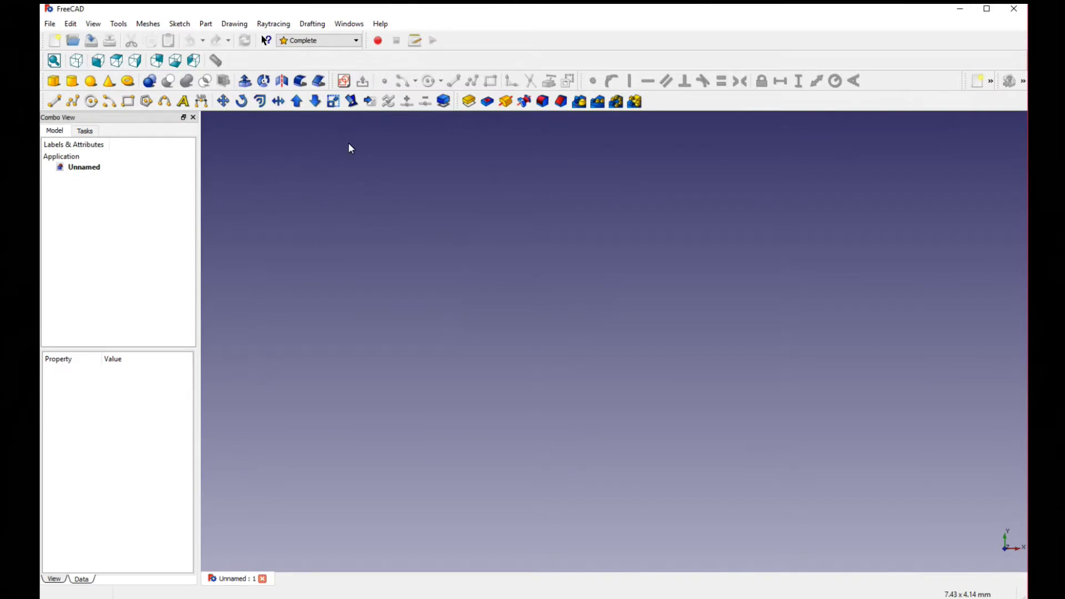
- Start a sketch on the XY plane and draw a stepped four-segment polyline from the origin to about 21 mm across and 48 mm high
left_click(345, 83)
left_click(511, 356)
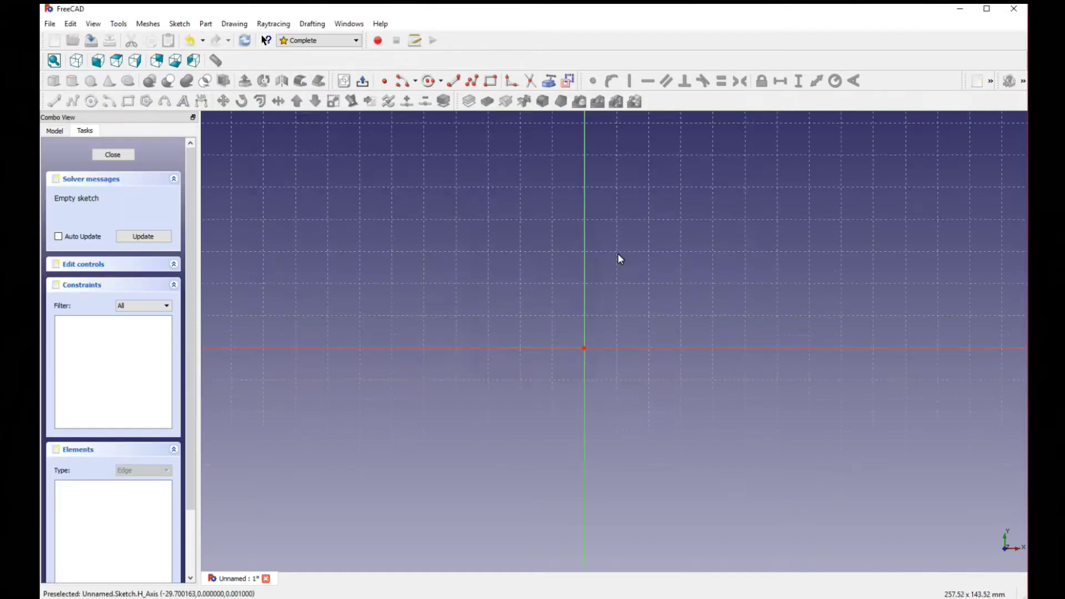
left_click(473, 83)
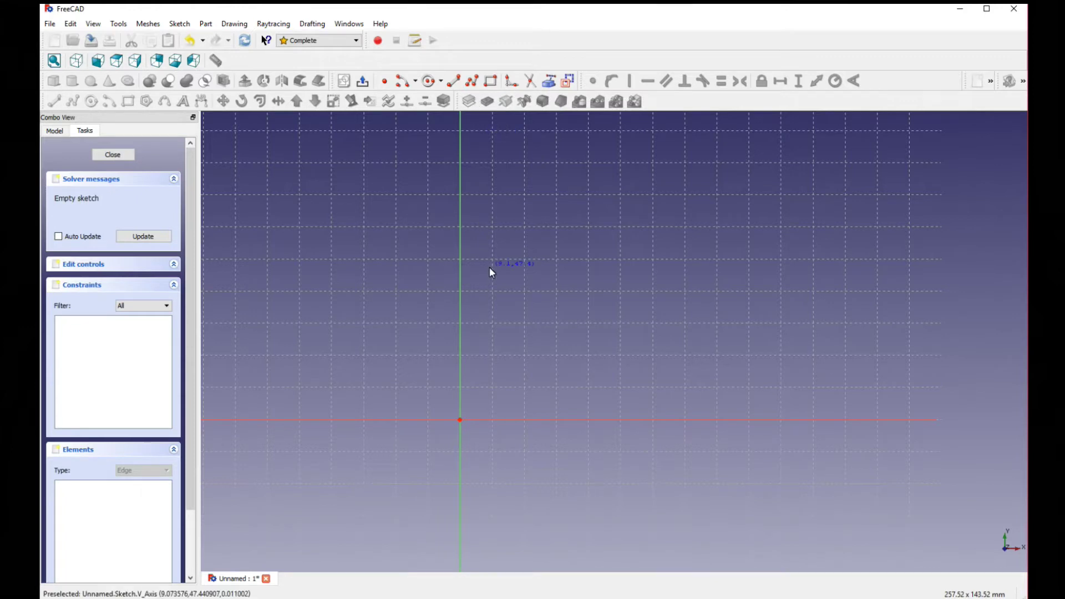
left_click(461, 419)
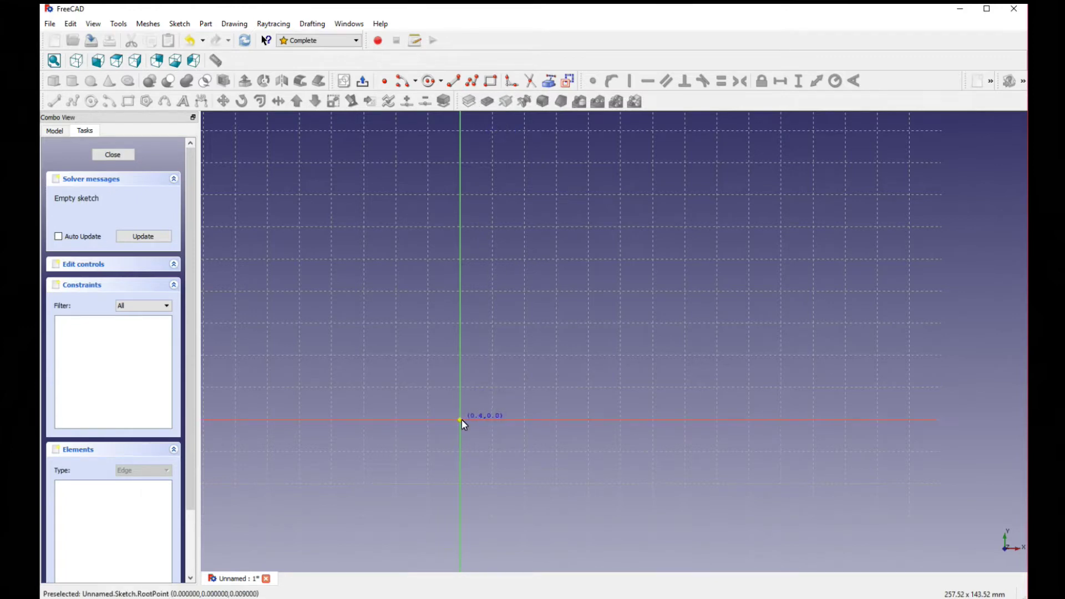
left_click(461, 381)
left_click(506, 381)
left_click(505, 265)
left_click(528, 264)
right_click(528, 264)
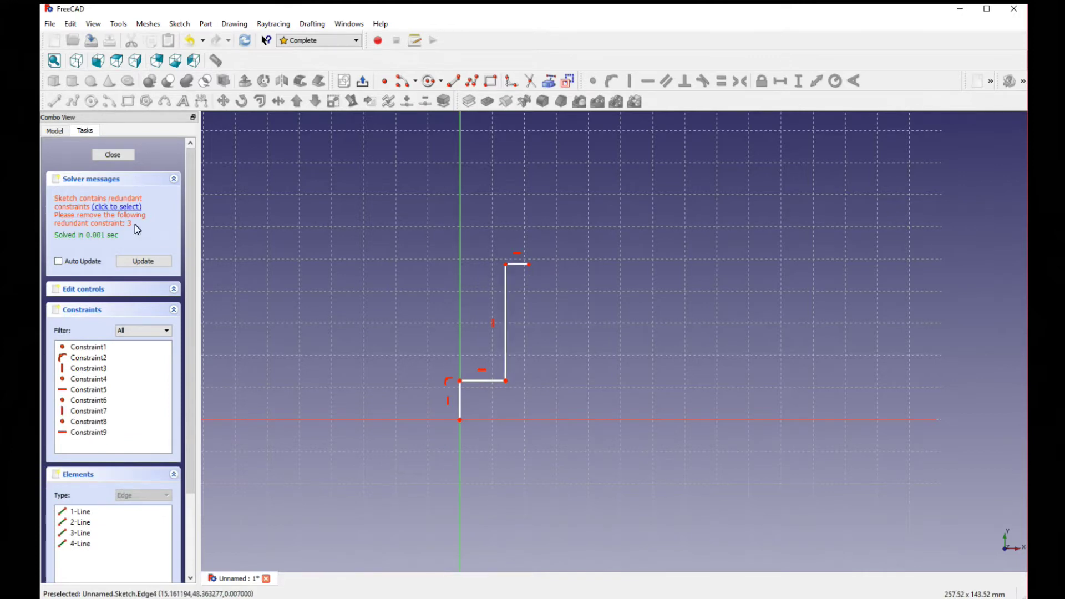
- Delete the redundant vertical constraint on the first line and set the stepped profile's overall height to 40 mm
left_click(104, 368)
key("Delete")
middle_click_drag(534, 284, 537, 292)
scroll(537, 297, "up", 1)
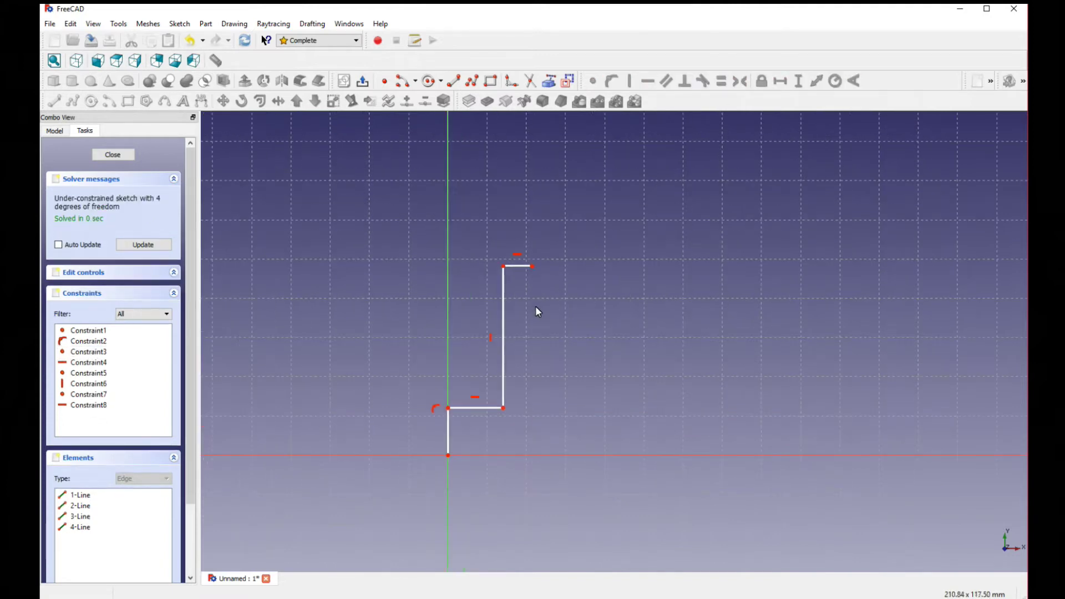
left_click(504, 268)
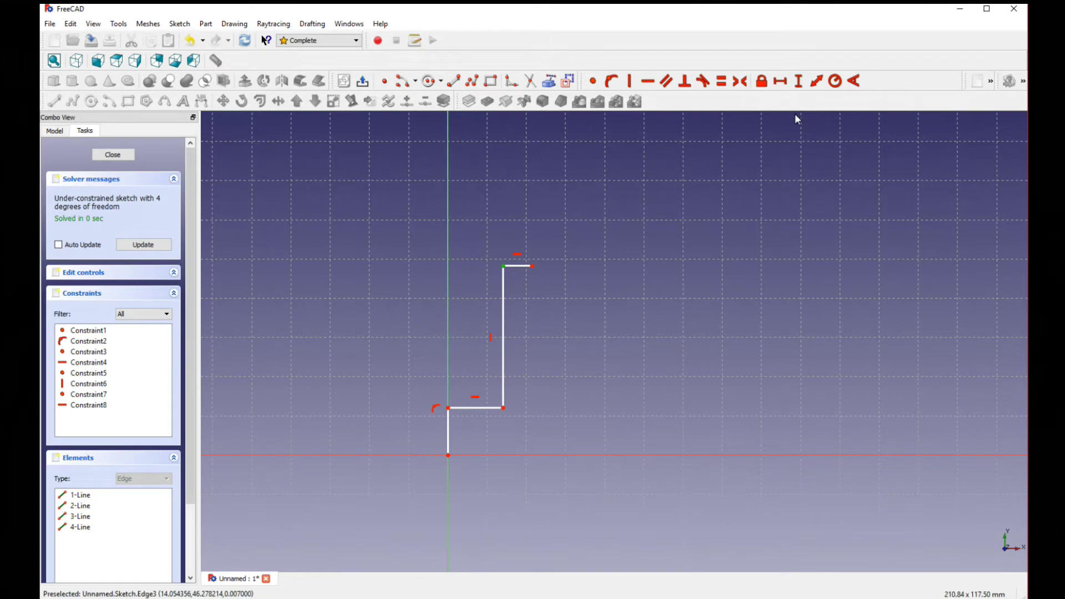
left_click(802, 85)
type("40")
key("Return")
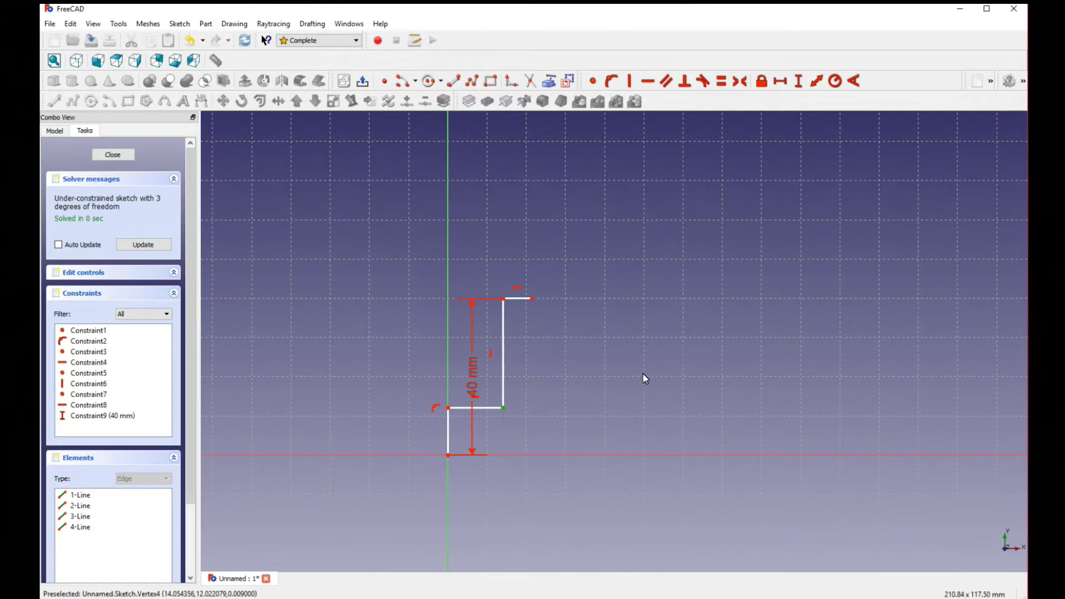
- Set the horizontal distance from the vertical axis to 5 mm for the tall line and 7.5 mm for the top edge's free end
left_click(790, 81)
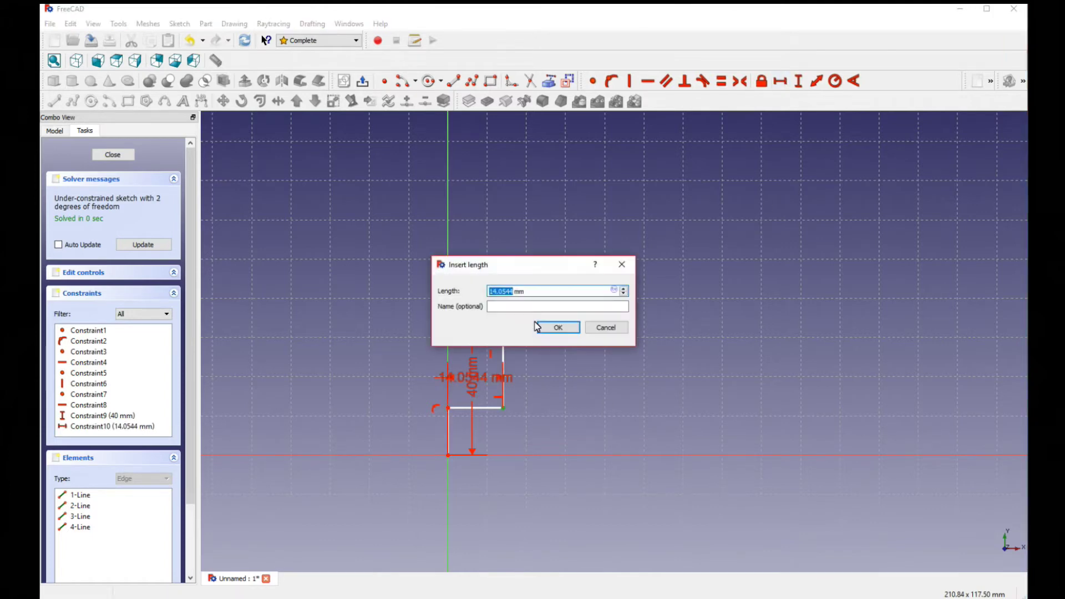
type("5")
key("Return")
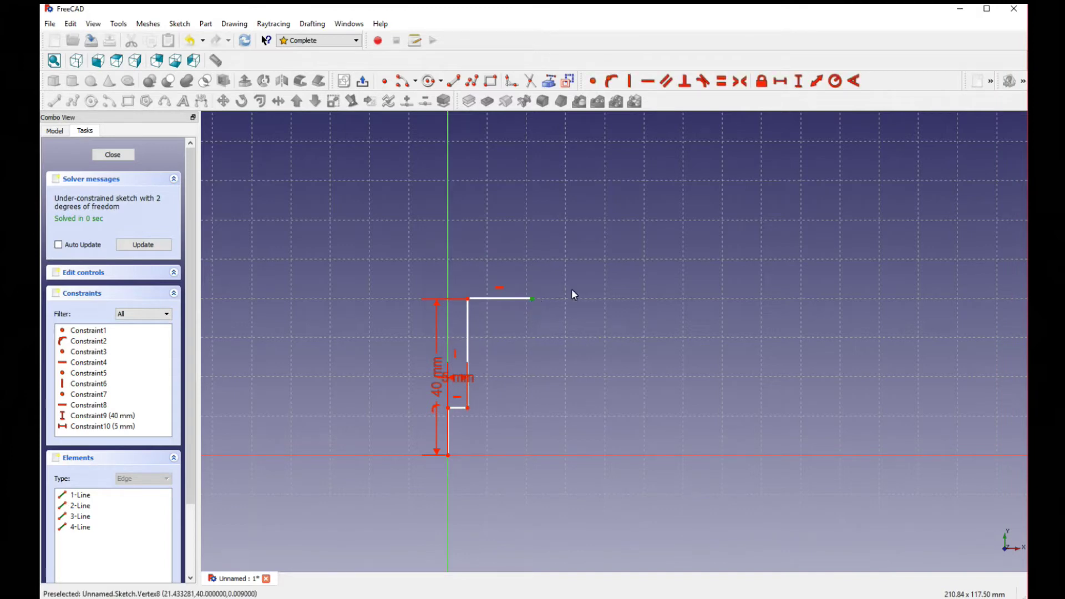
left_click(784, 83)
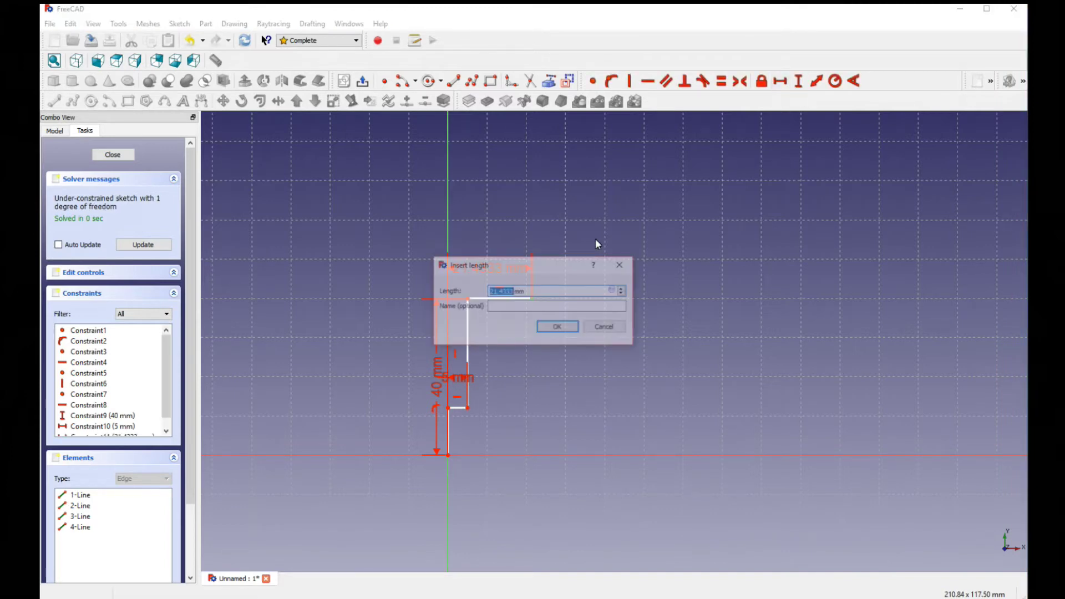
type("7.5")
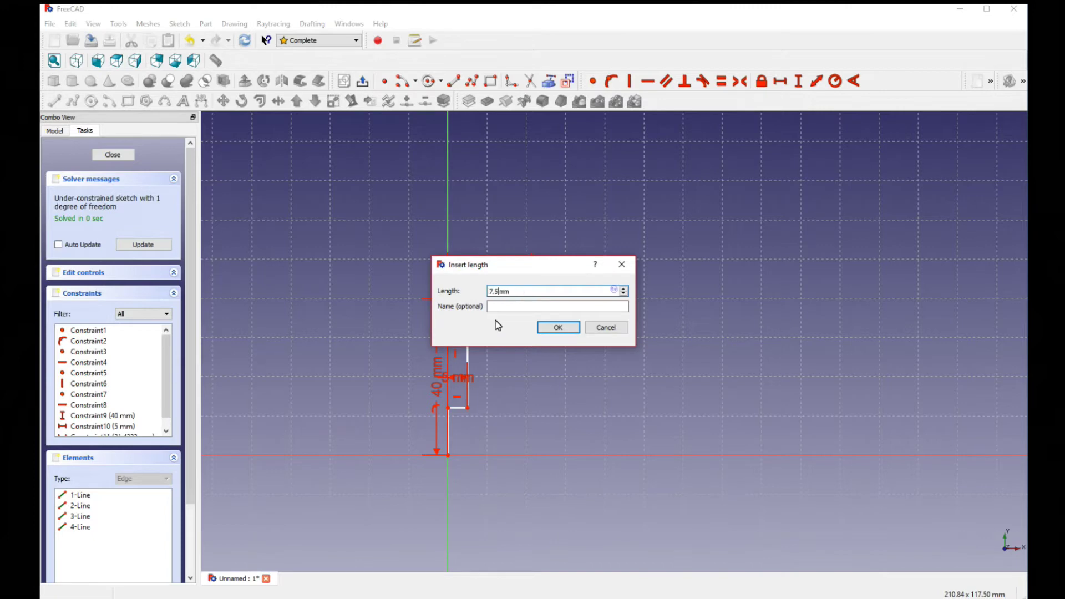
key("Return")
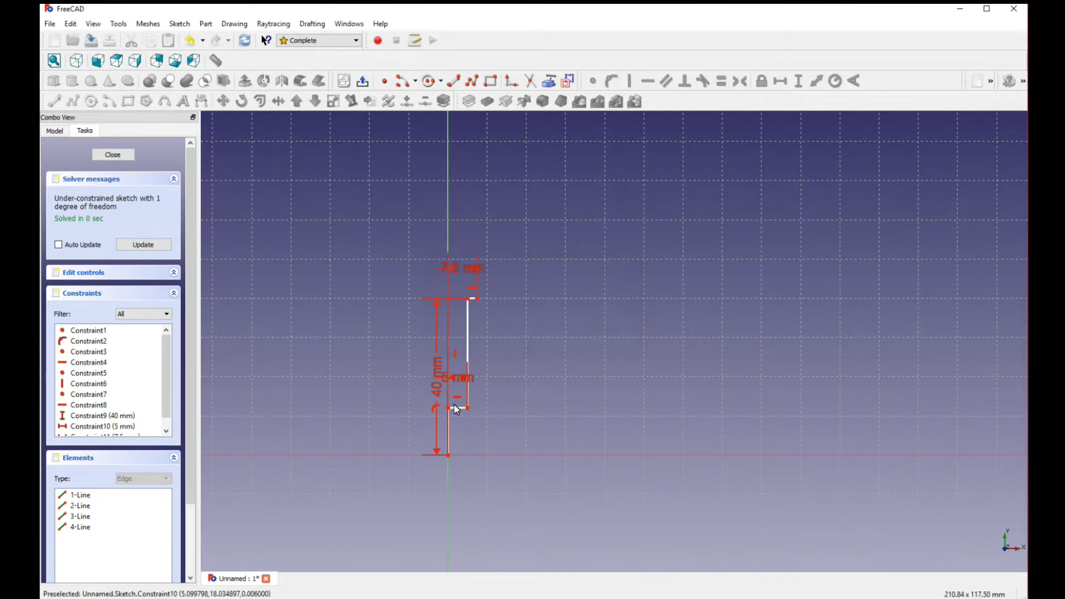
- Set the vertical distance between the origin and the lower horizontal step to 6.75 mm, completing the stepped profile's dimensions
left_click(448, 408)
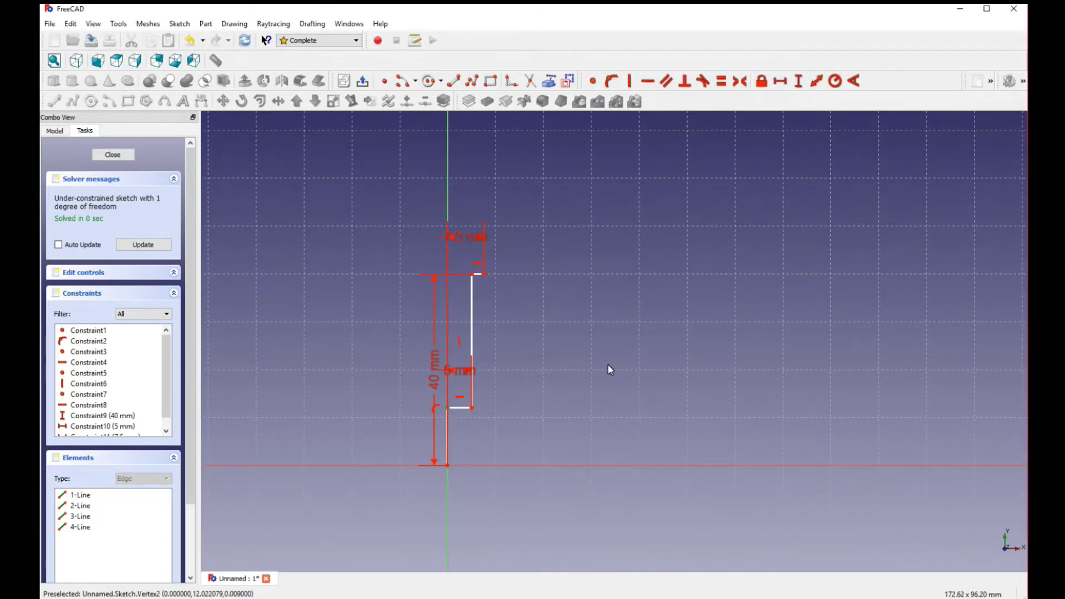
left_click(798, 82)
type("3.75")
key("Return")
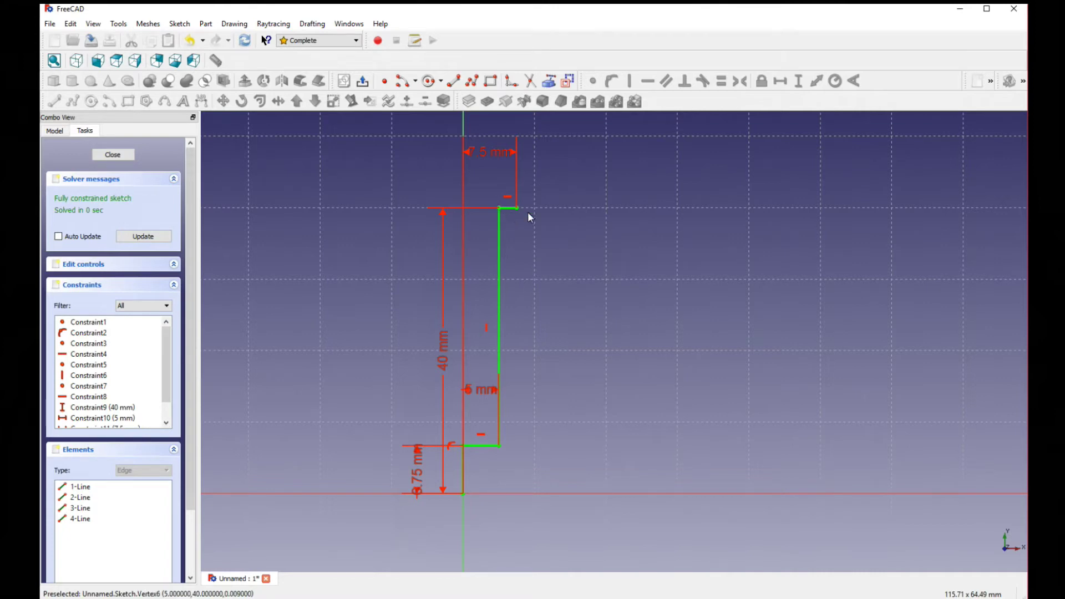
- Draw a polyline from the origin about 24 mm along the horizontal axis, slanting up about 6 mm and back inward about 14 mm
middle_click_drag(500, 443, 394, 426)
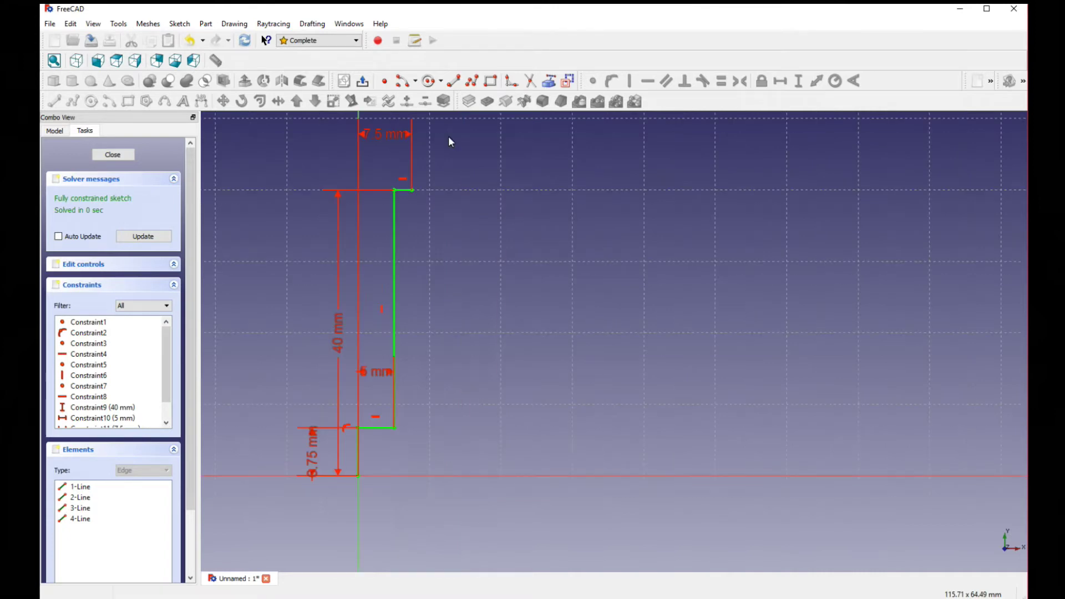
left_click(359, 477)
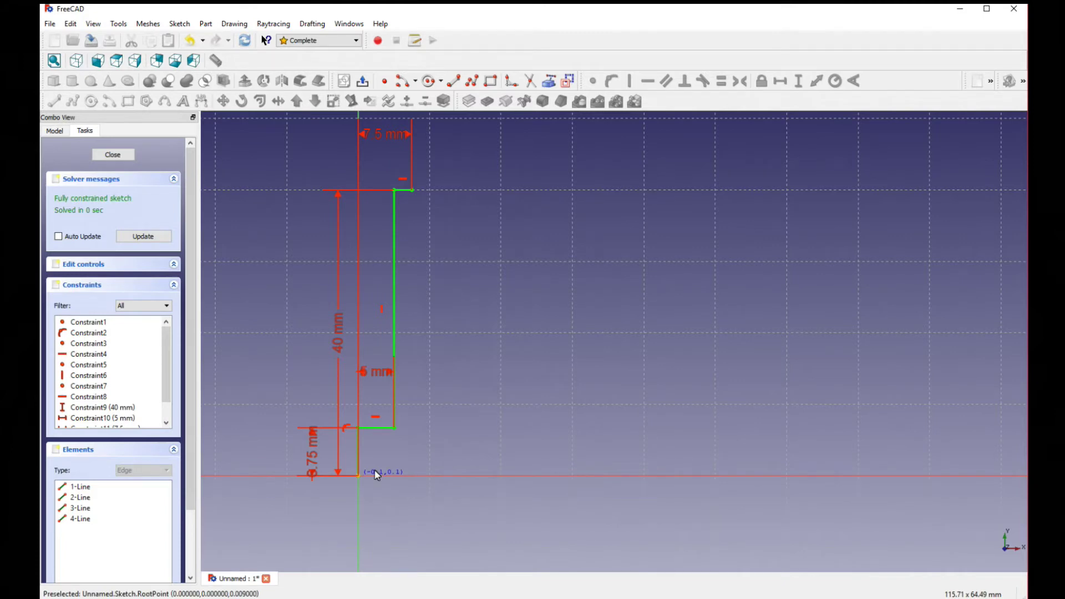
left_click(527, 476)
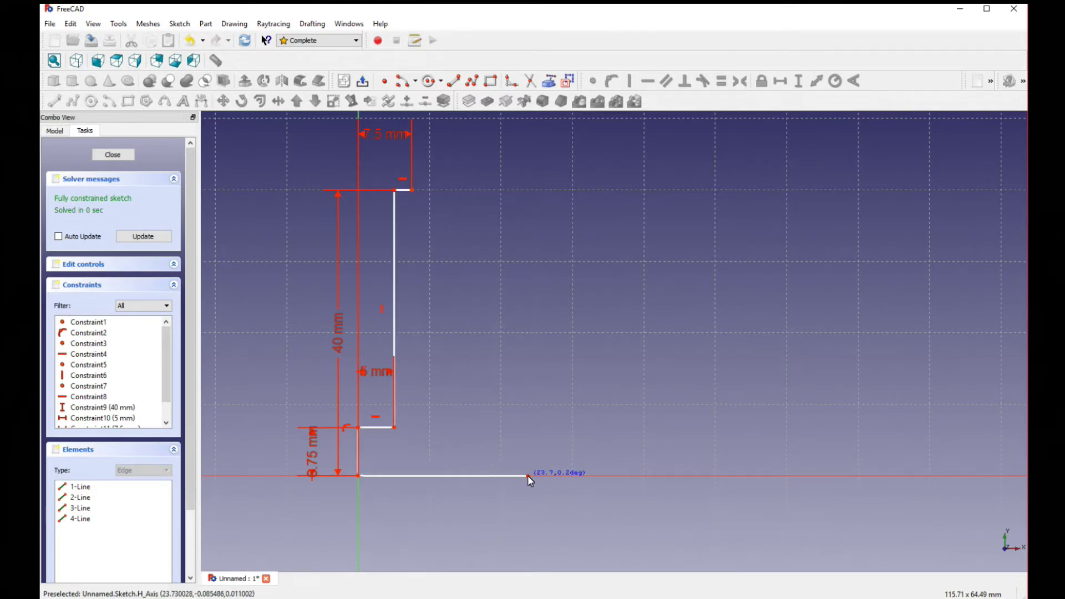
left_click(529, 432)
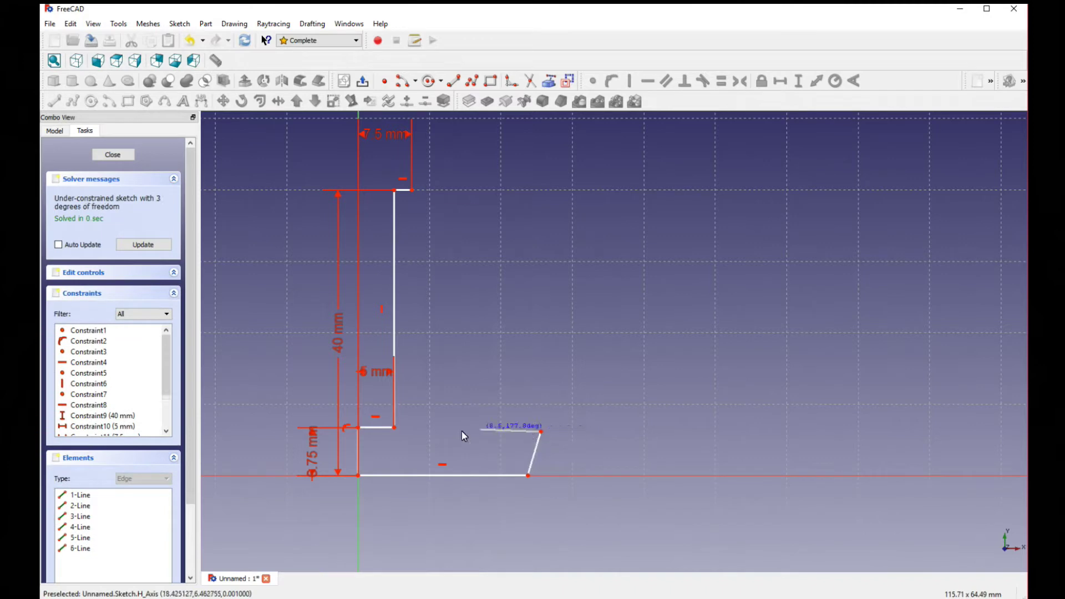
left_click(439, 432)
left_click(438, 432)
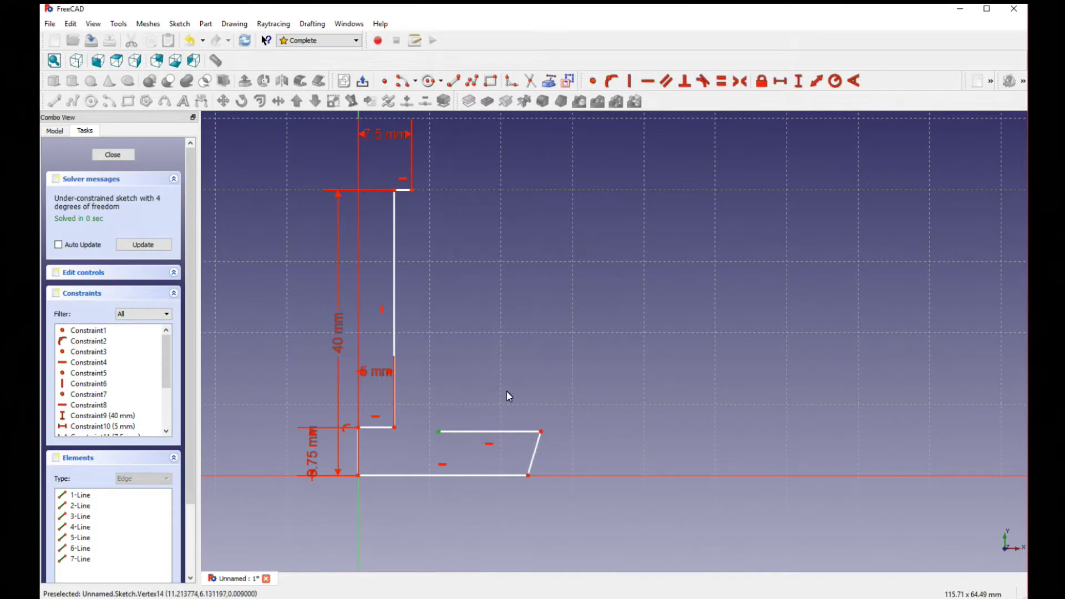
- Set the new flange's upper edge 6.75 mm above the origin and its outer corner 17 mm horizontally from the origin
left_click(799, 81)
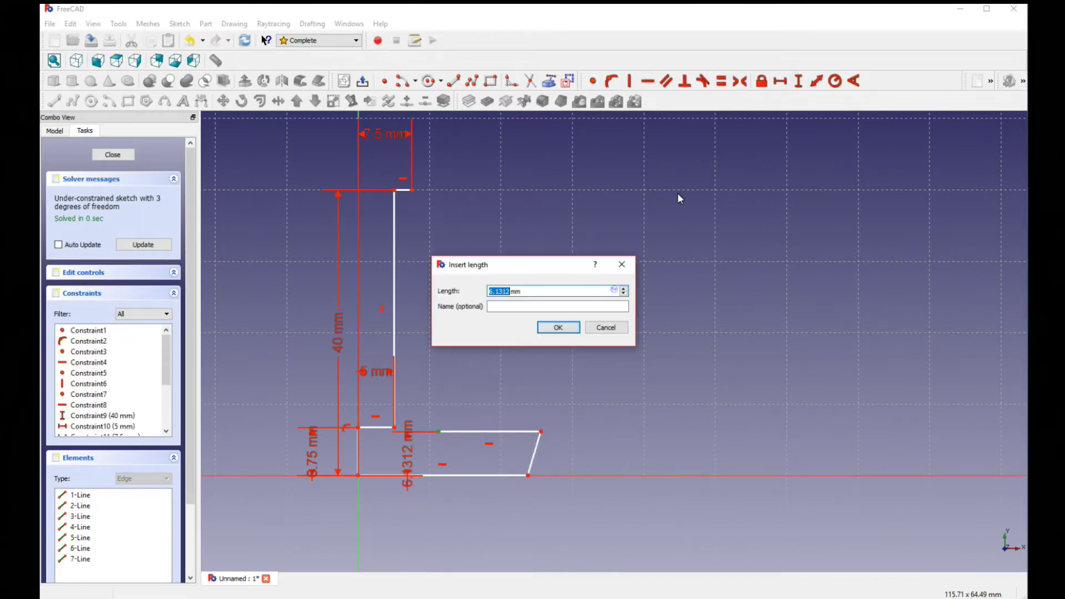
type("6.75")
key("Return")
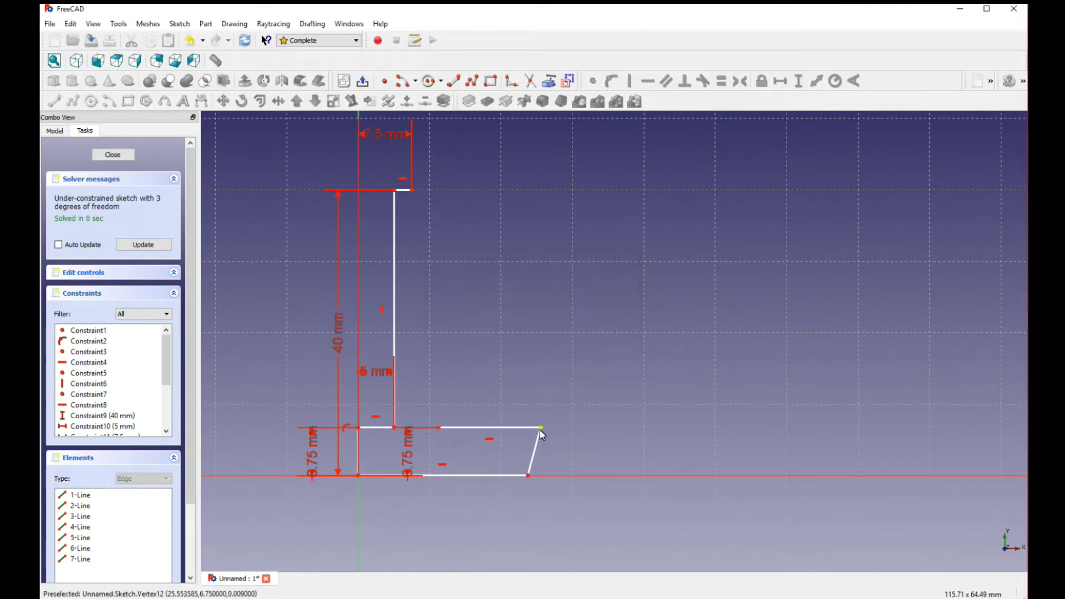
left_click(540, 429)
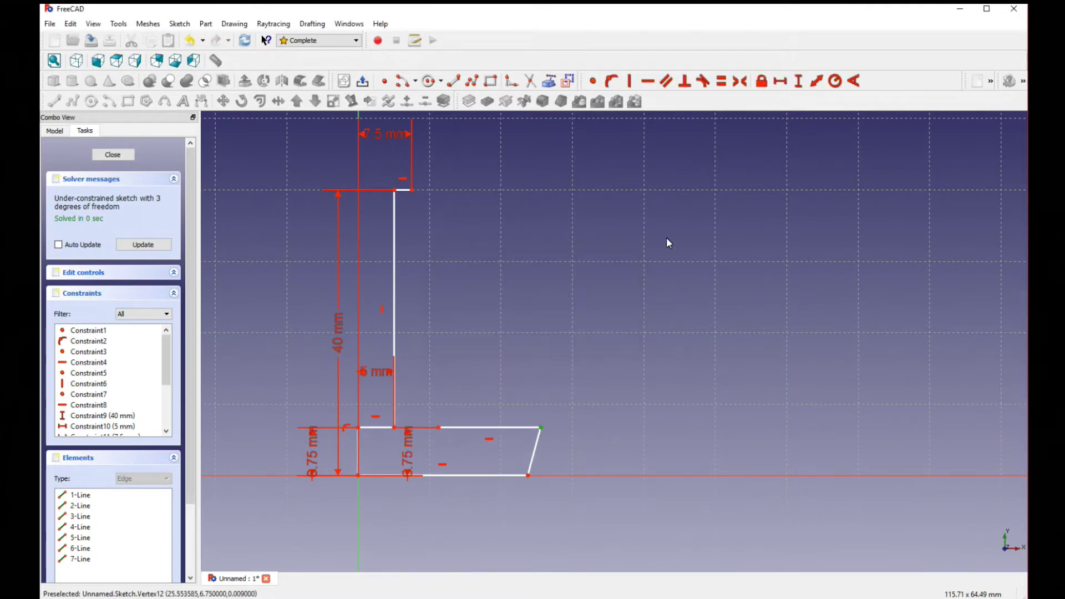
left_click(786, 84)
type("17")
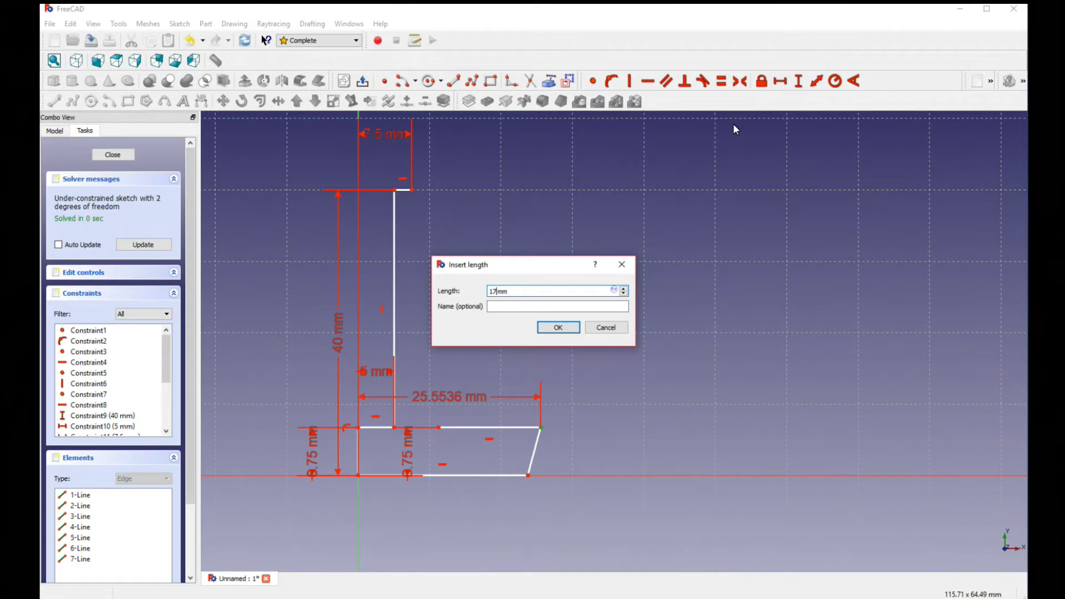
key("Return")
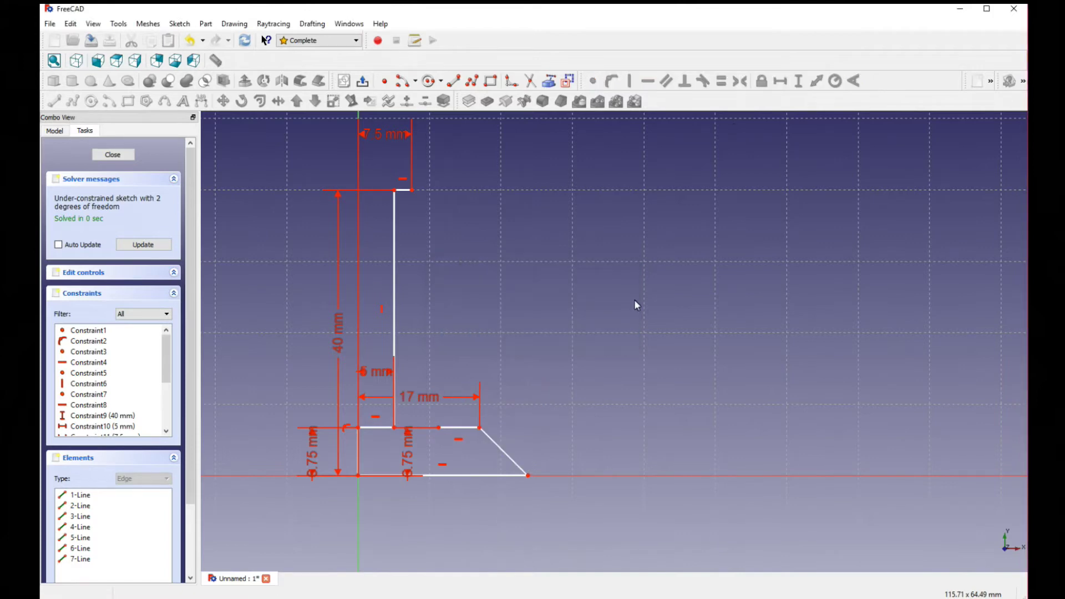
- Move the flange's lower outer corner inward and set the angle between the base line and slanted edge to 100°
left_click_drag(528, 480, 476, 482)
left_click(461, 475)
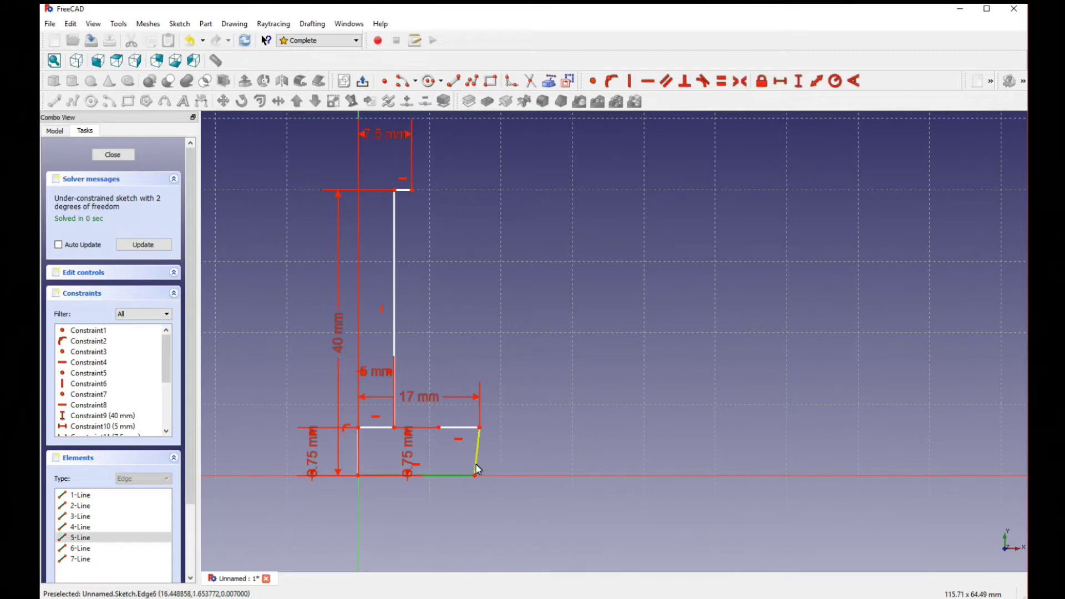
left_click(476, 464)
left_click(854, 81)
type("100")
key("Return")
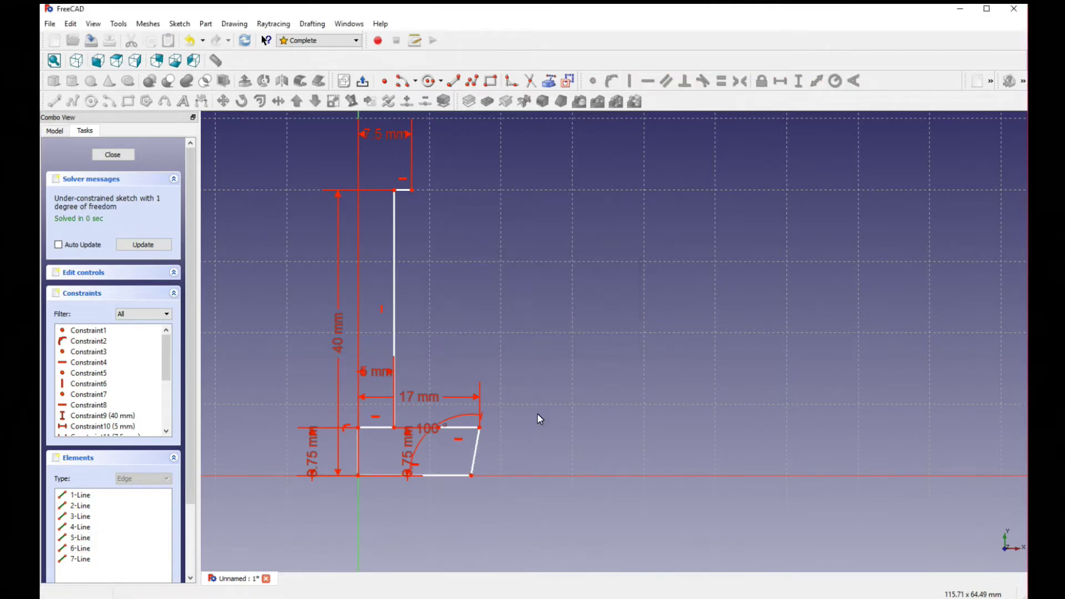
- Draw a sawtooth polyline with six outward teeth from the top edge's free end down to the flange's open upper end
scroll(420, 373, "up", 1)
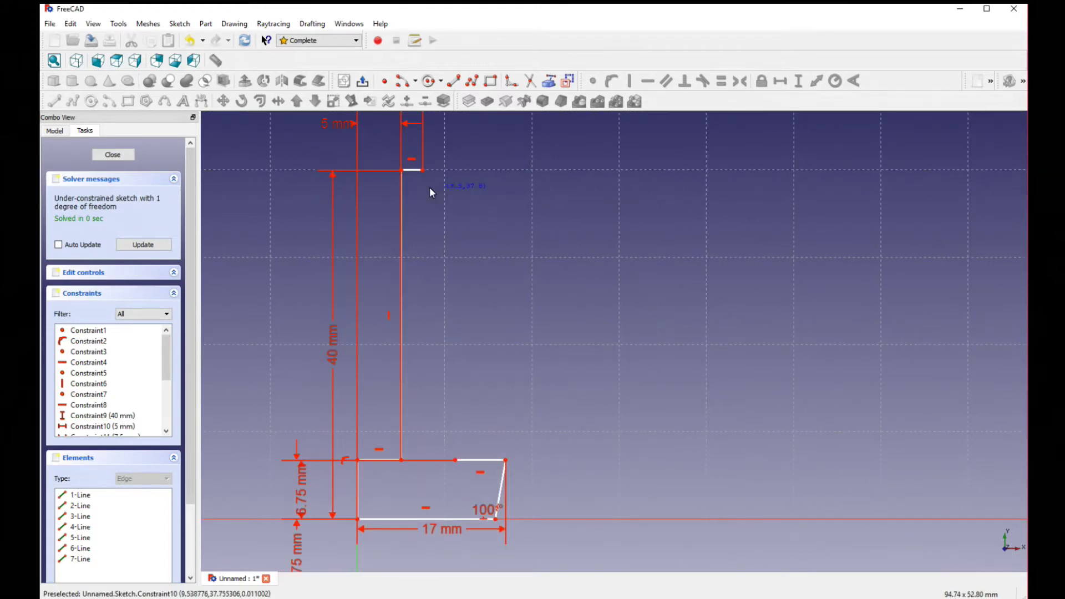
scroll(429, 187, "up", 1)
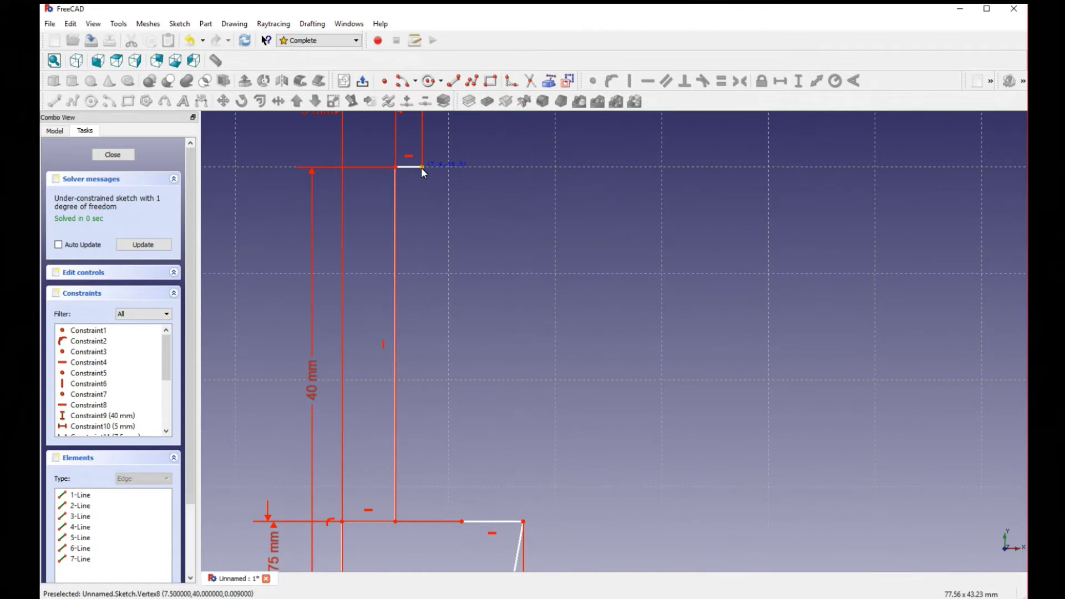
left_click(422, 168)
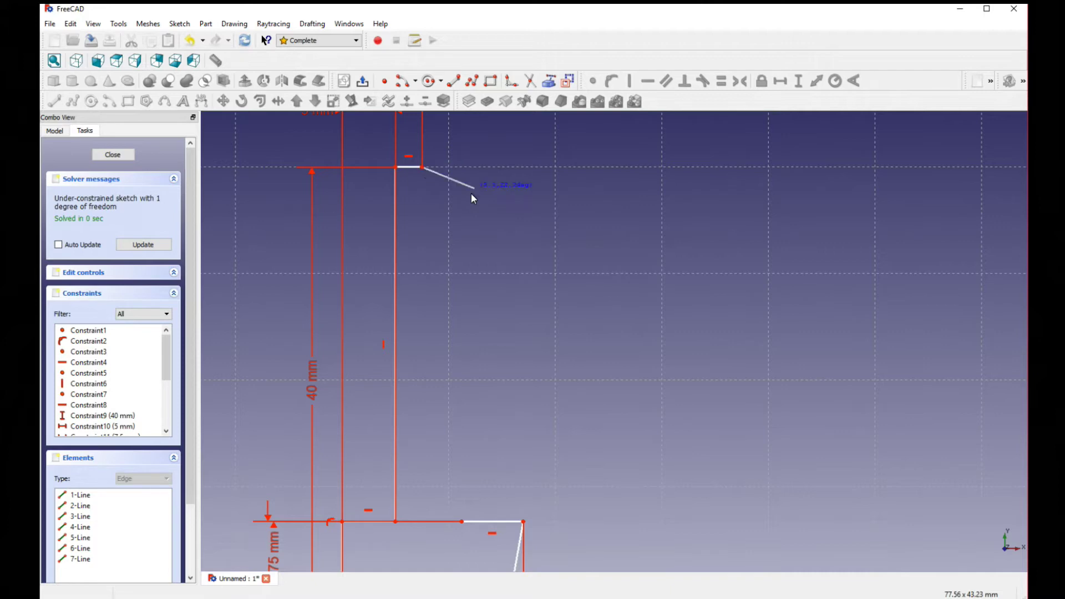
left_click(464, 207)
left_click(430, 207)
left_click(469, 253)
left_click(431, 253)
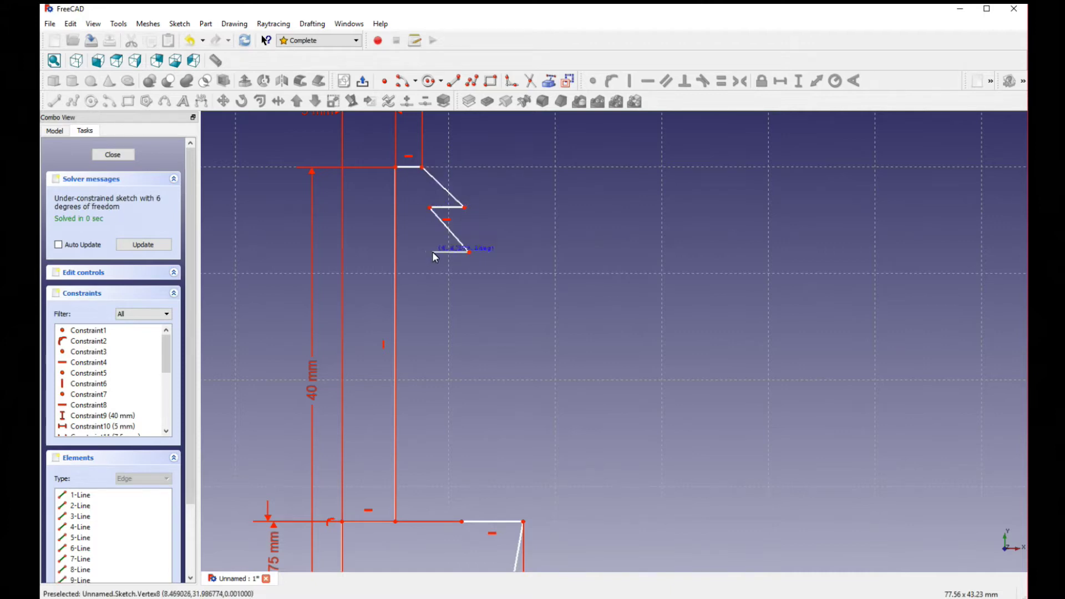
left_click(473, 297)
left_click(433, 296)
left_click(476, 340)
left_click(435, 337)
left_click(483, 378)
left_click(434, 377)
left_click(487, 426)
left_click(432, 427)
left_click(467, 497)
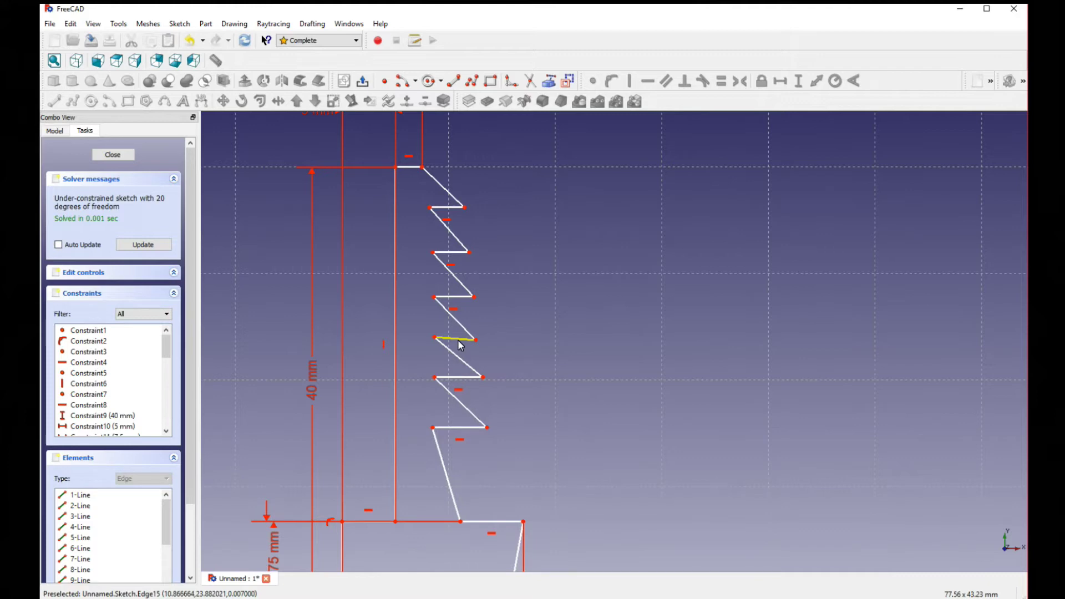
- Make the fourth tooth's slanted lower edge horizontal and shift its inner corner slightly toward the vertical axis
left_click(460, 341)
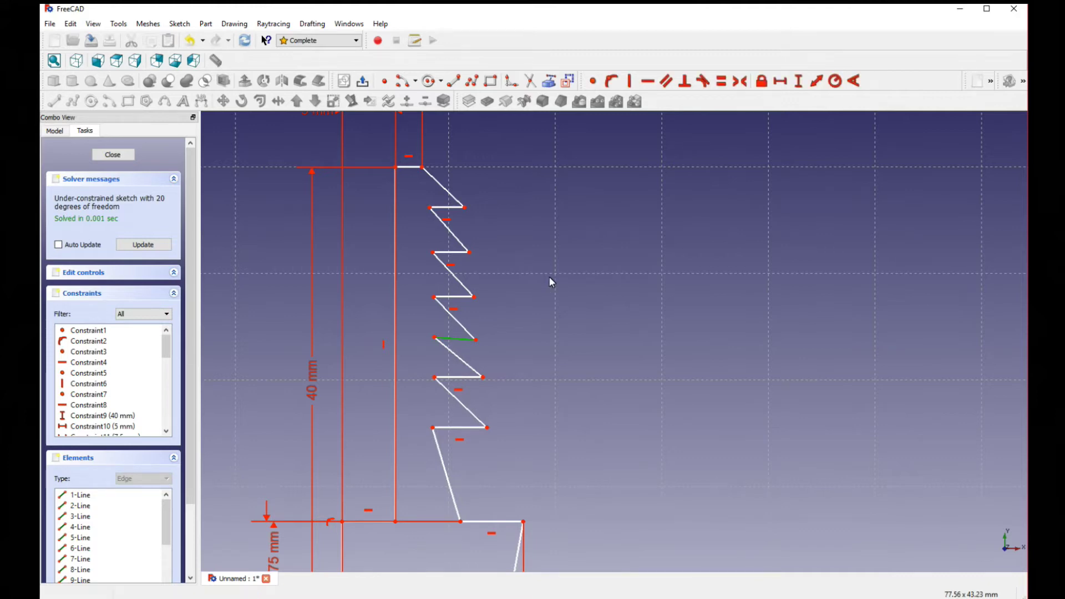
key("h")
scroll(463, 361, "up", 1)
scroll(464, 362, "up", 1)
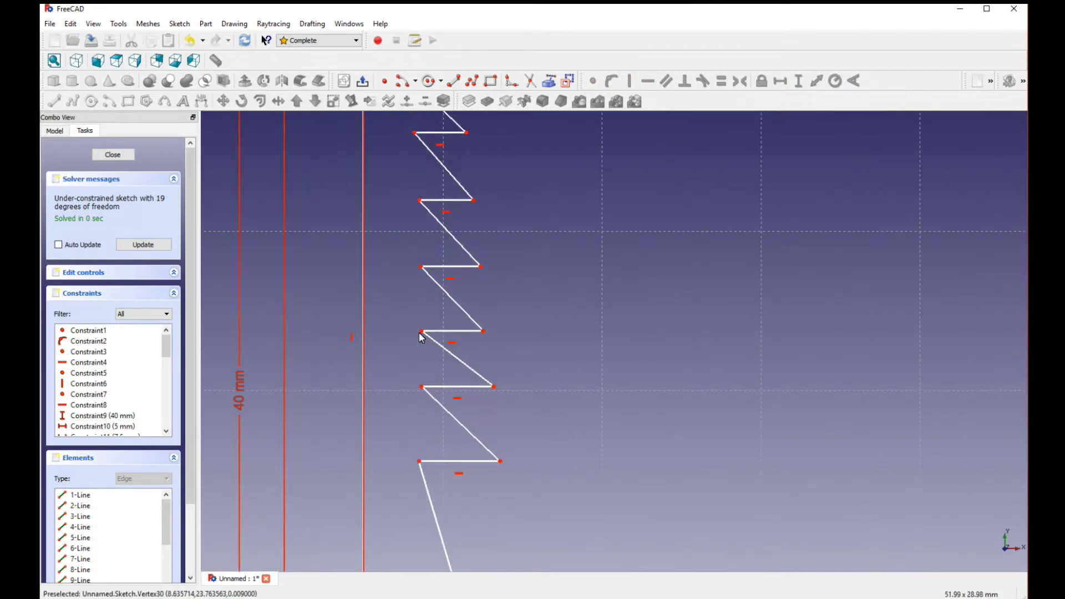
mouse_move(416, 318)
left_mouse_down()
mouse_move(393, 344)
mouse_move(427, 361)
left_mouse_up()
- Align the teeth's inner corners by setting the horizontal distance between neighbouring corners to 0 mm
scroll(428, 362, "down", 2)
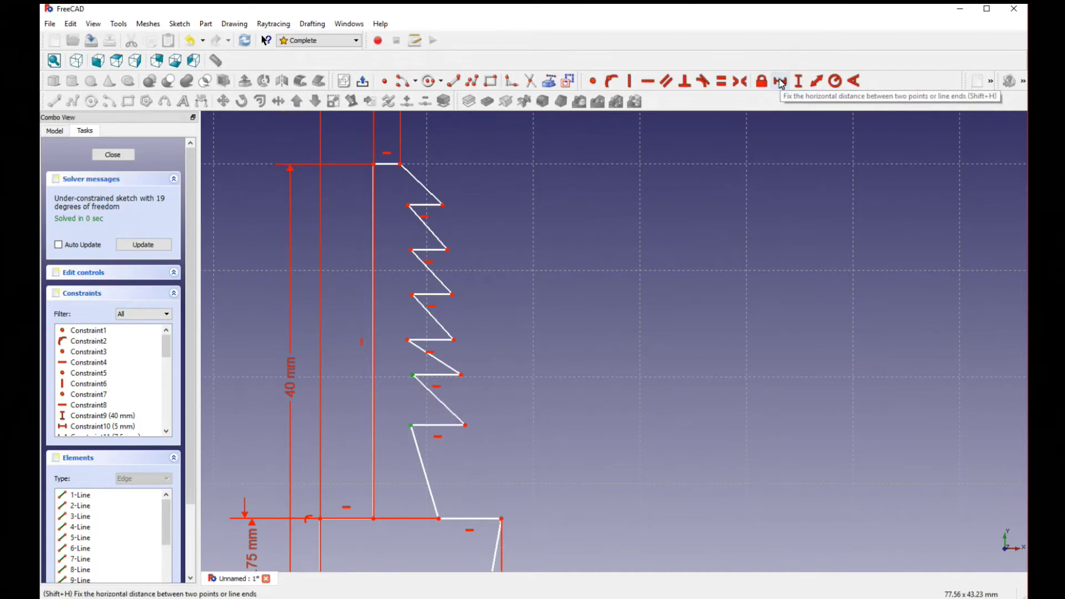
left_click(781, 82)
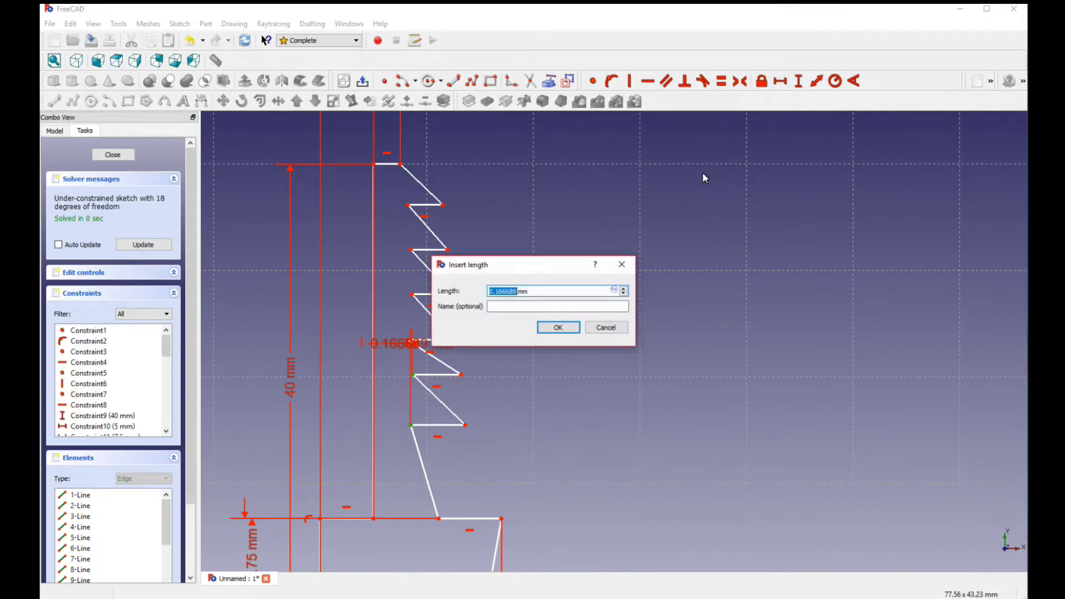
type("0")
key("Return")
left_click(411, 376)
left_click(408, 340)
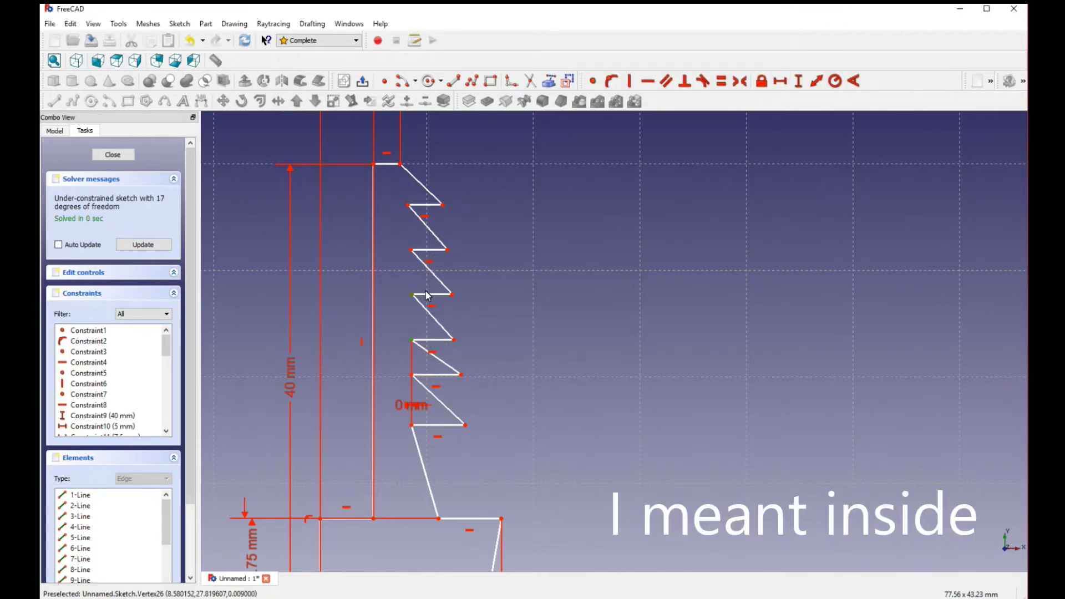
left_click(780, 81)
type("0")
key("Return")
- Align the teeth's outer corners and the flange's open upper end at 0 mm horizontal distance, and lower the bottom tooth toward the flange
left_click(781, 82)
type("0")
key("Return")
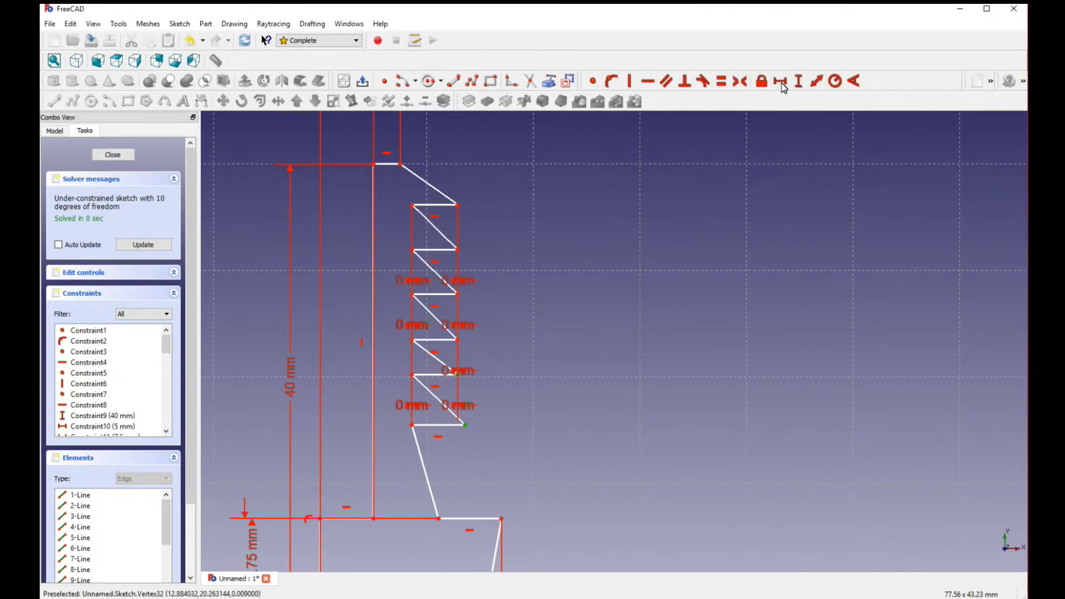
left_click(781, 82)
type("0")
left_click_drag(428, 425, 406, 475)
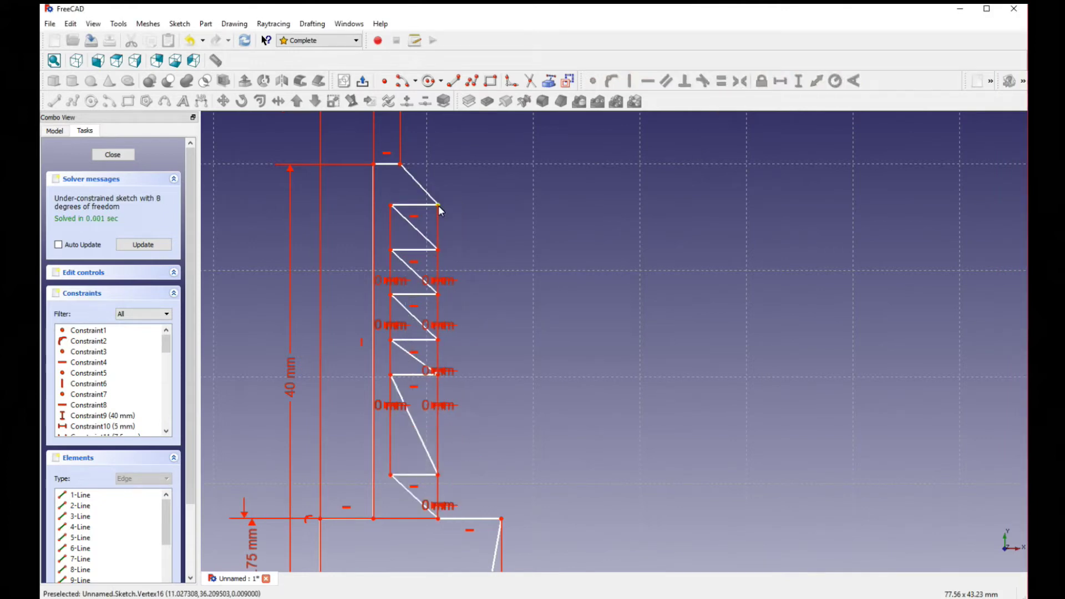
- Set the teeth's outer corners 9.9 mm horizontally from the origin and shift the lower teeth vertically to spread them more evenly
left_click(438, 206)
left_click(780, 82)
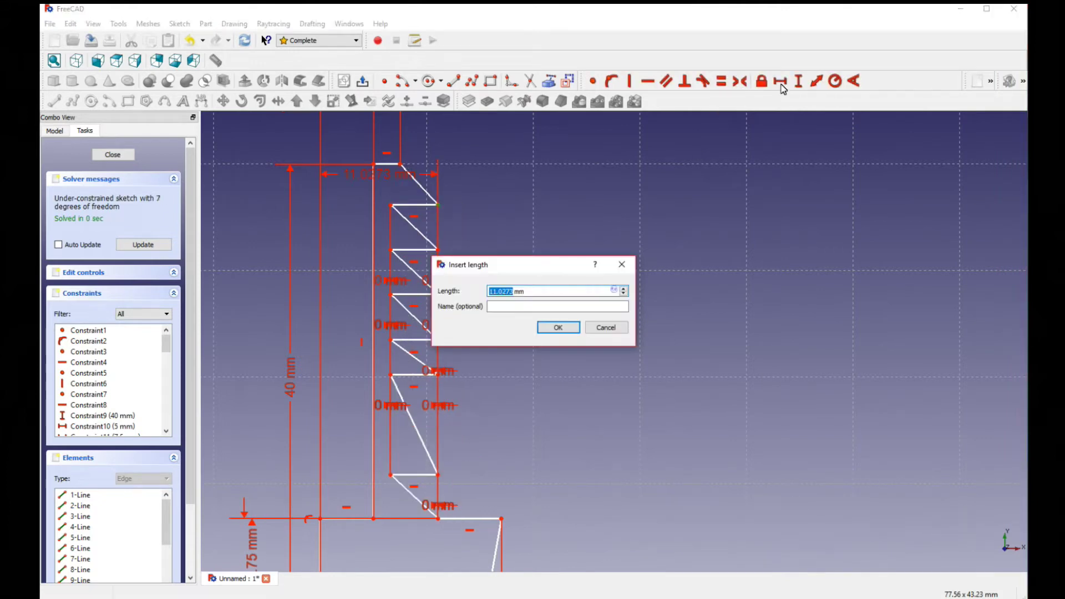
type("9.9")
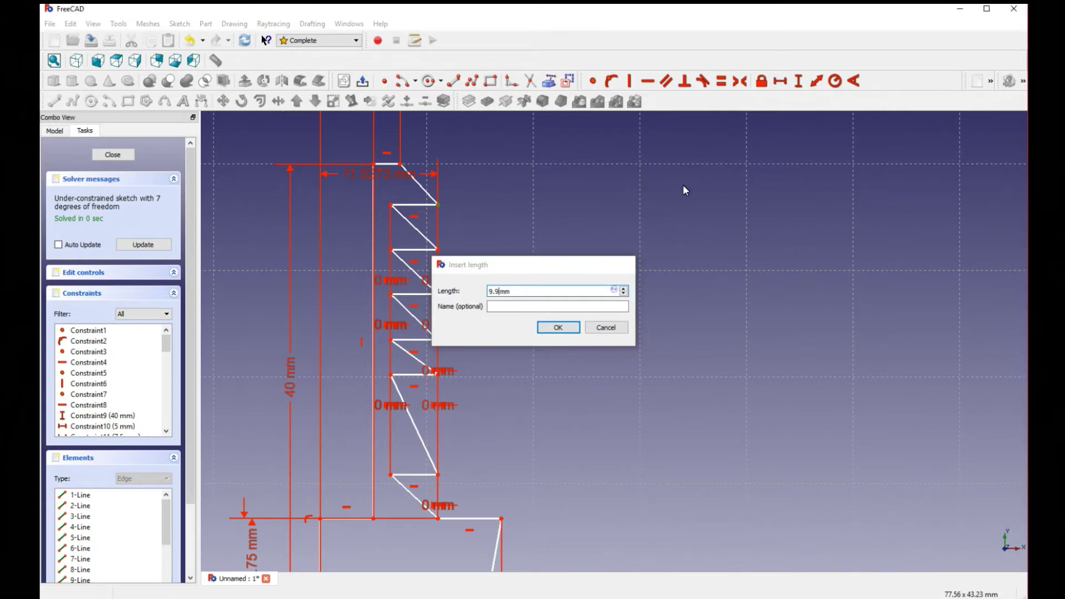
key("Return")
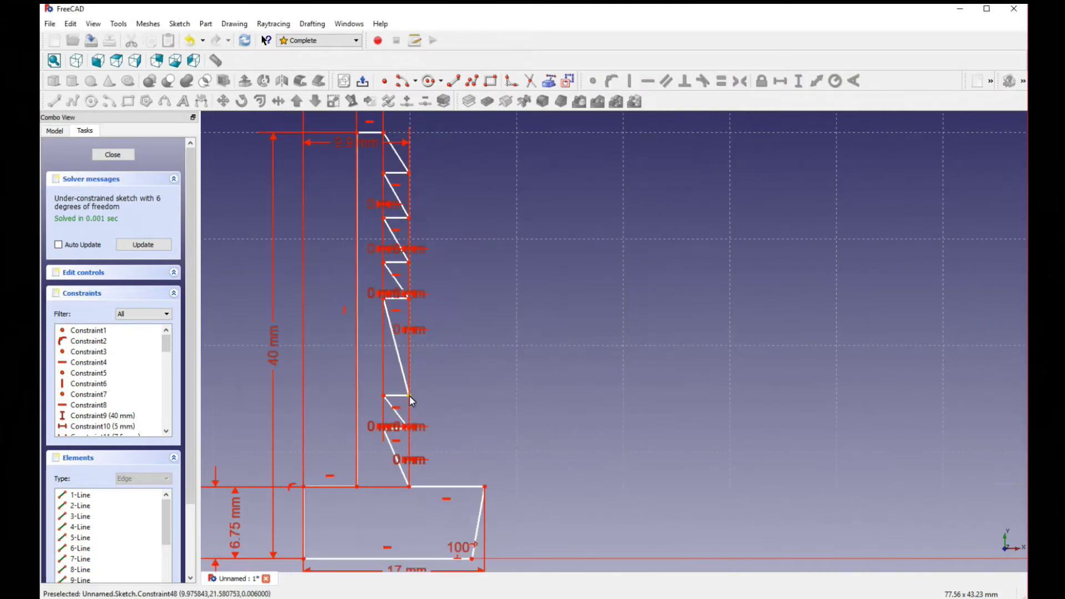
mouse_move(409, 395)
left_mouse_down()
mouse_move(416, 357)
mouse_move(390, 368)
mouse_move(396, 345)
left_mouse_up()
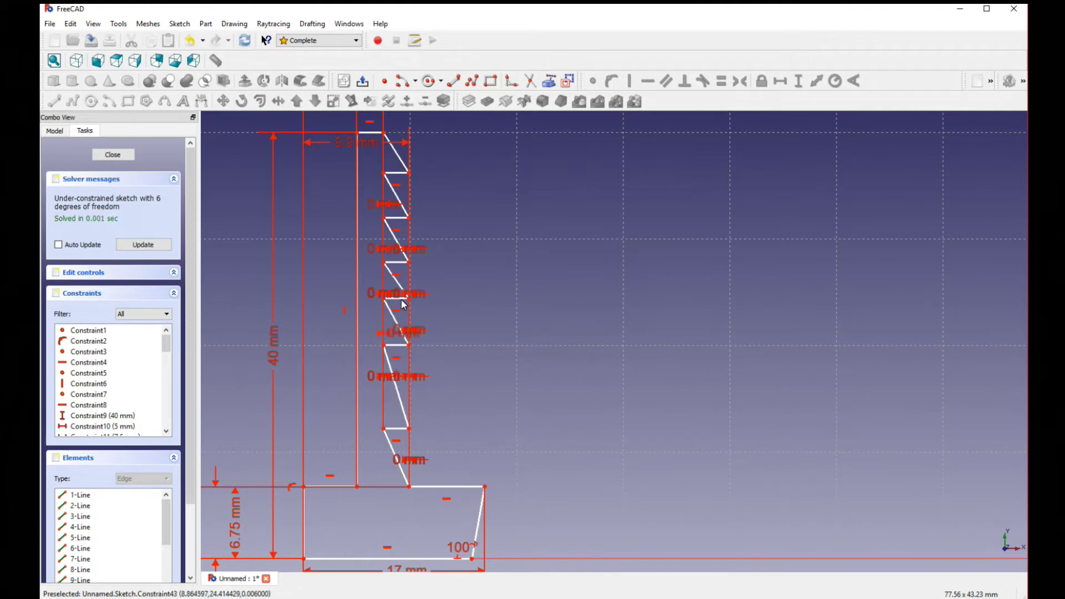
left_click_drag(403, 263, 403, 267)
- Set the vertical height of each tooth to 4.75 mm from the top edge downward and finish the sketch
middle_click_drag(403, 268, 402, 293)
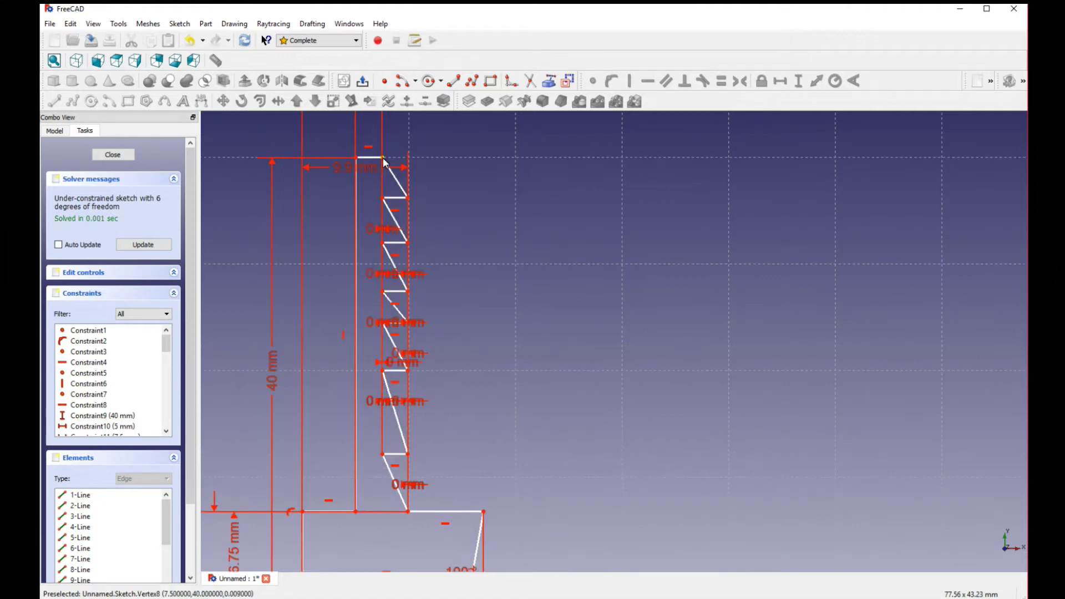
left_click(382, 157)
left_click(408, 198)
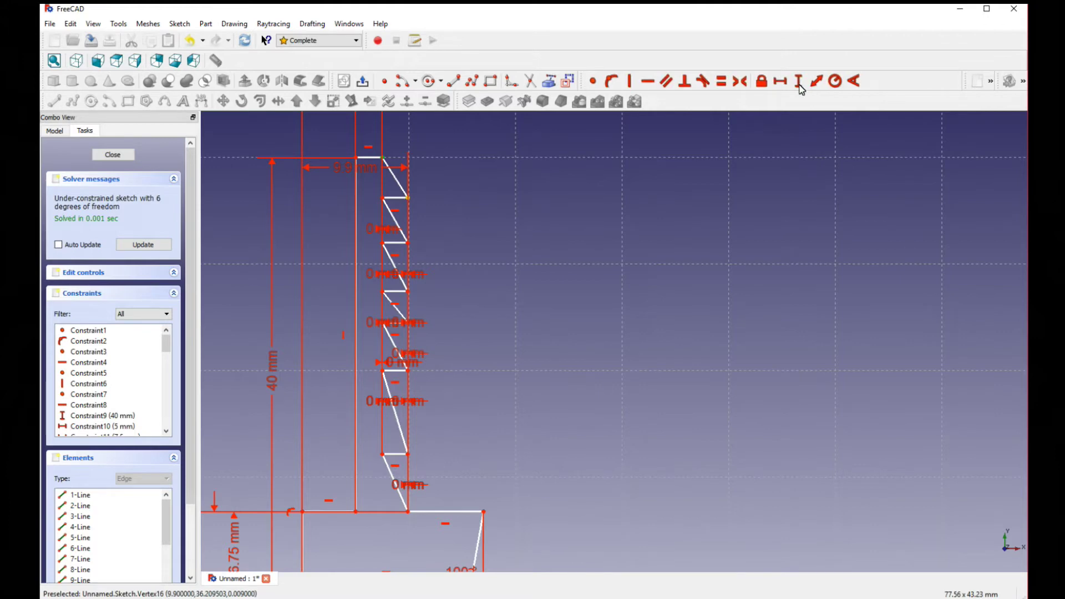
left_click(799, 83)
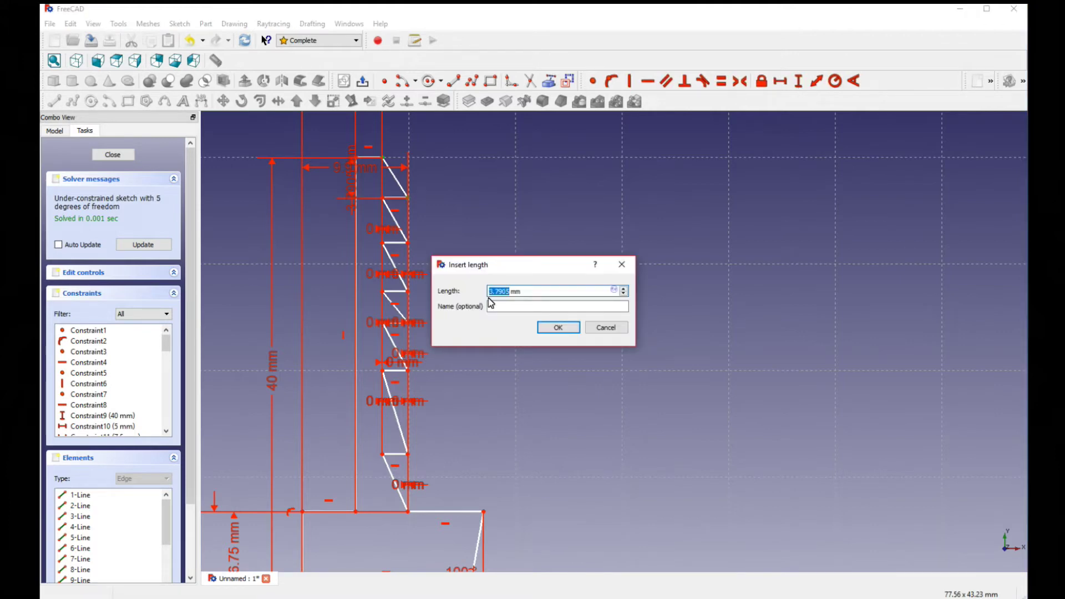
type("4.7")
key("Return")
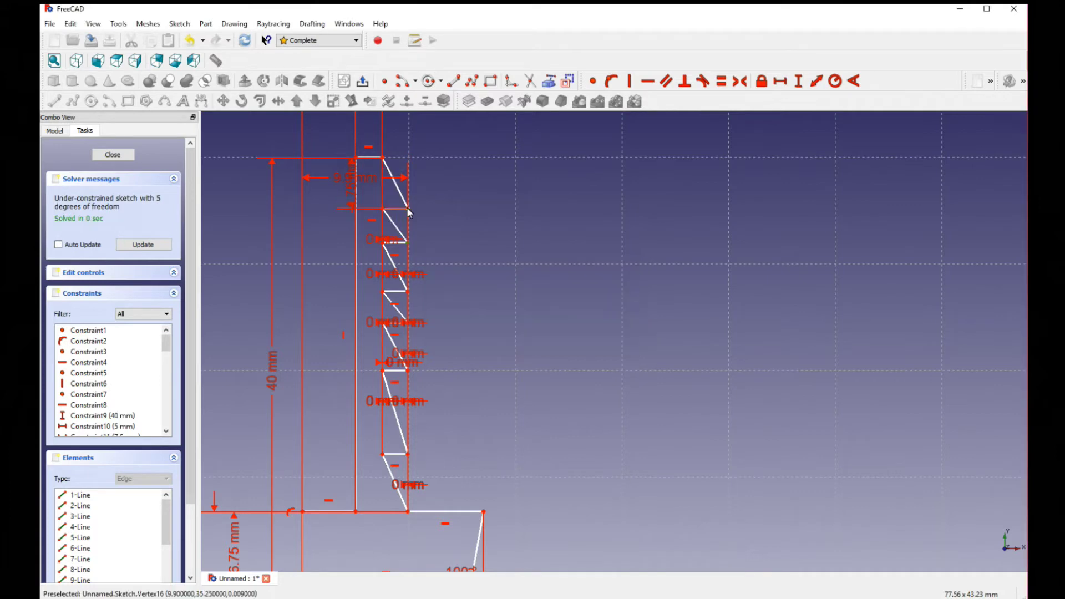
left_click(799, 82)
key("Return")
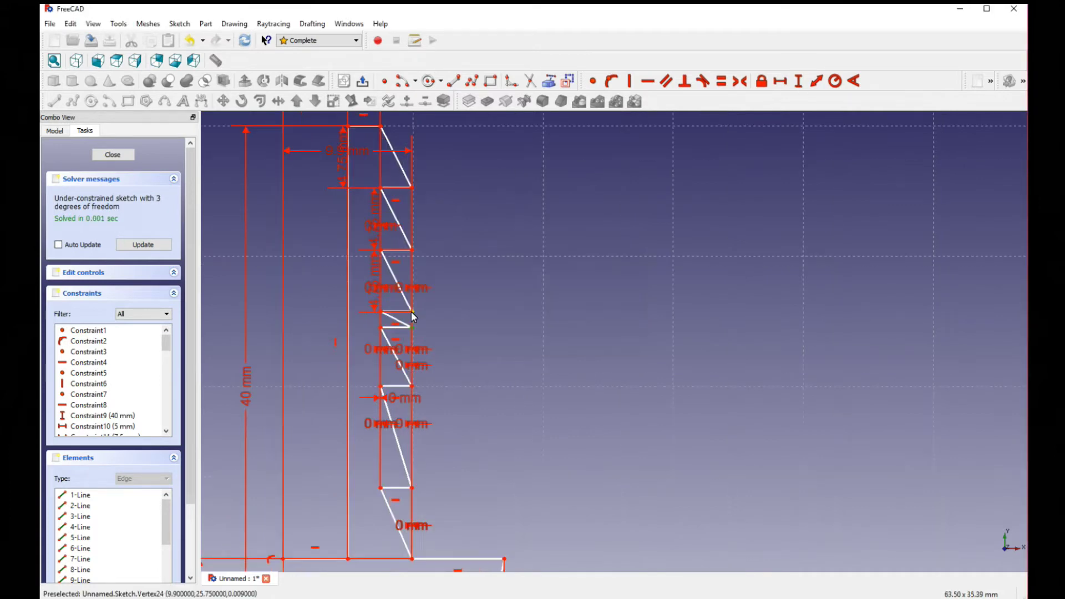
scroll(702, 333, "down", 2)
key("Escape")
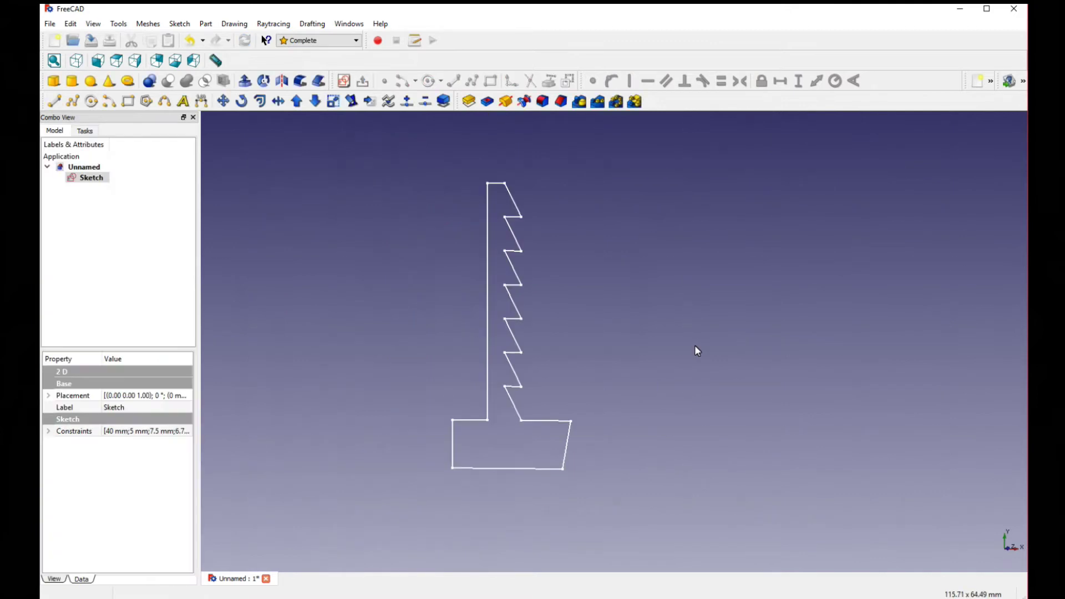
- Revolve the profile sketch a full 360° about its vertical axis into a solid plug
middle_click_drag(345, 260, 532, 271)
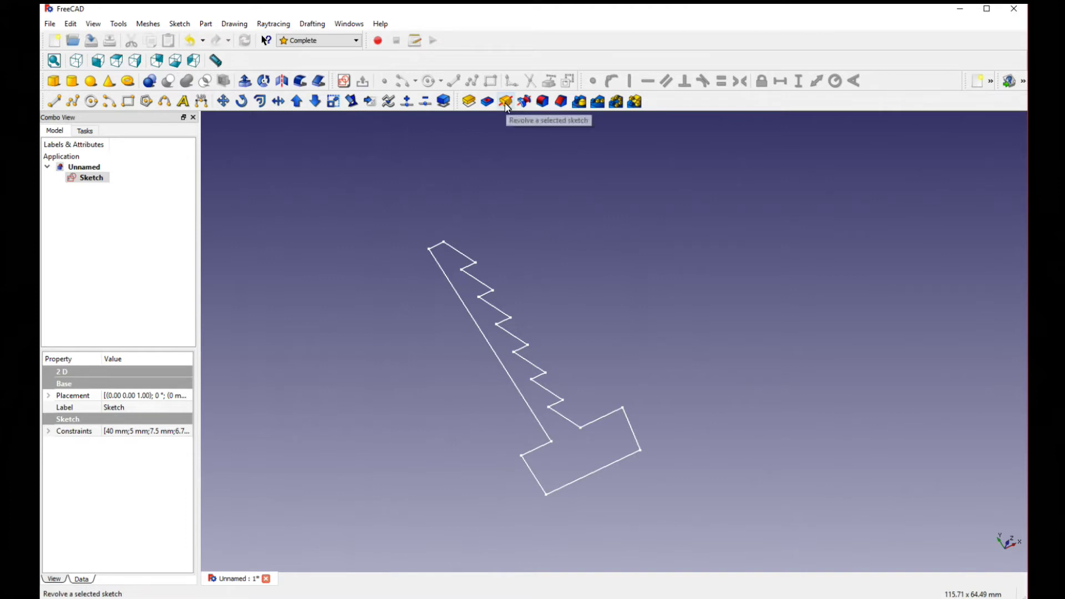
left_click(92, 155)
middle_click_drag(633, 449, 729, 377)
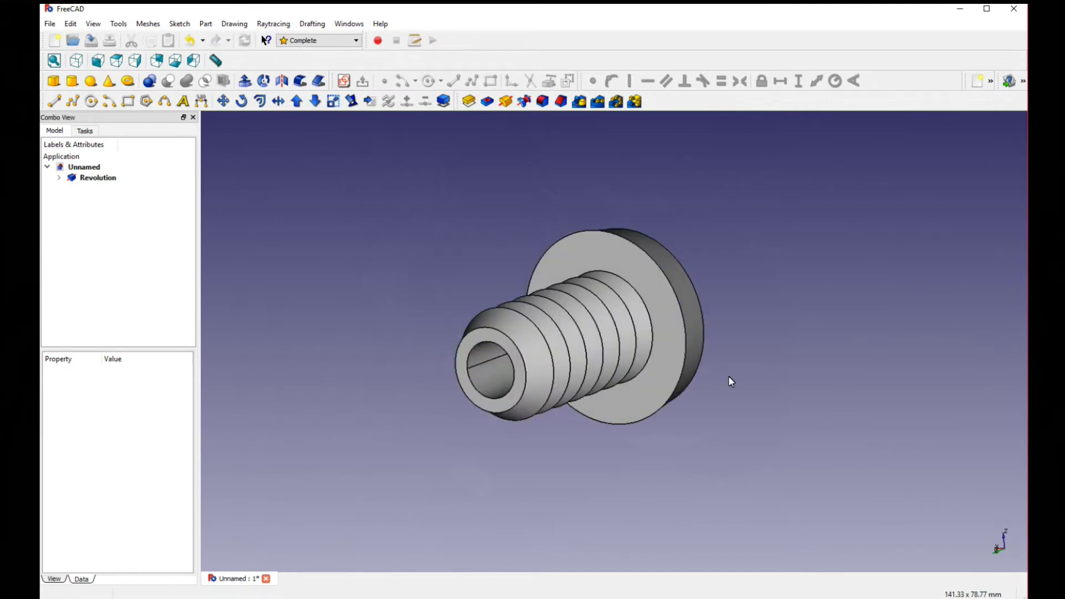
- Fillet the edge around the flange's flat end face with a 0.5 mm radius
middle_click_drag(729, 378, 701, 242)
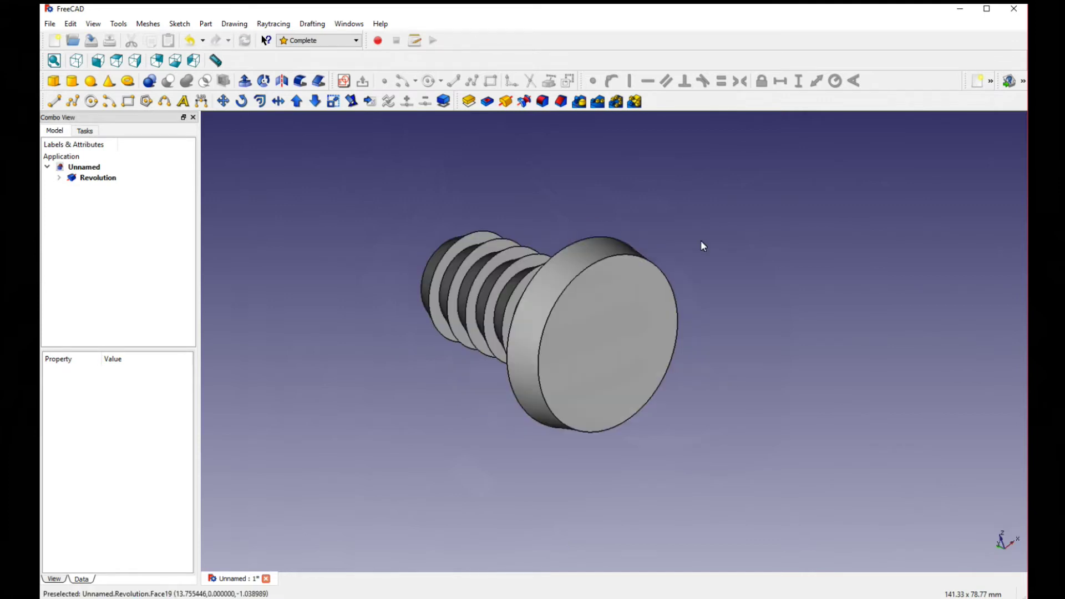
scroll(591, 275, "up", 5)
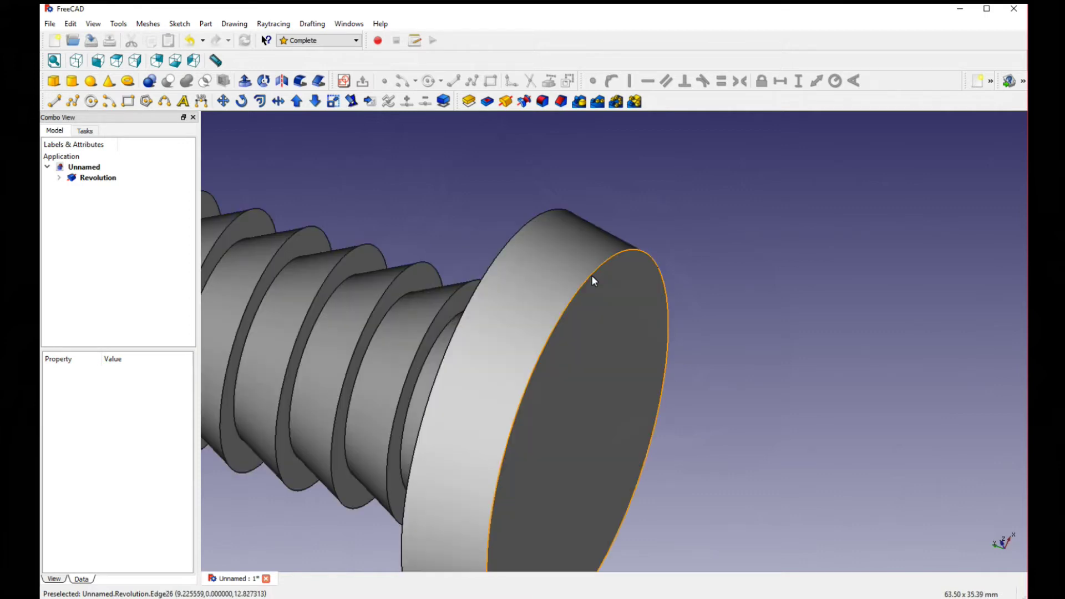
left_click(591, 275)
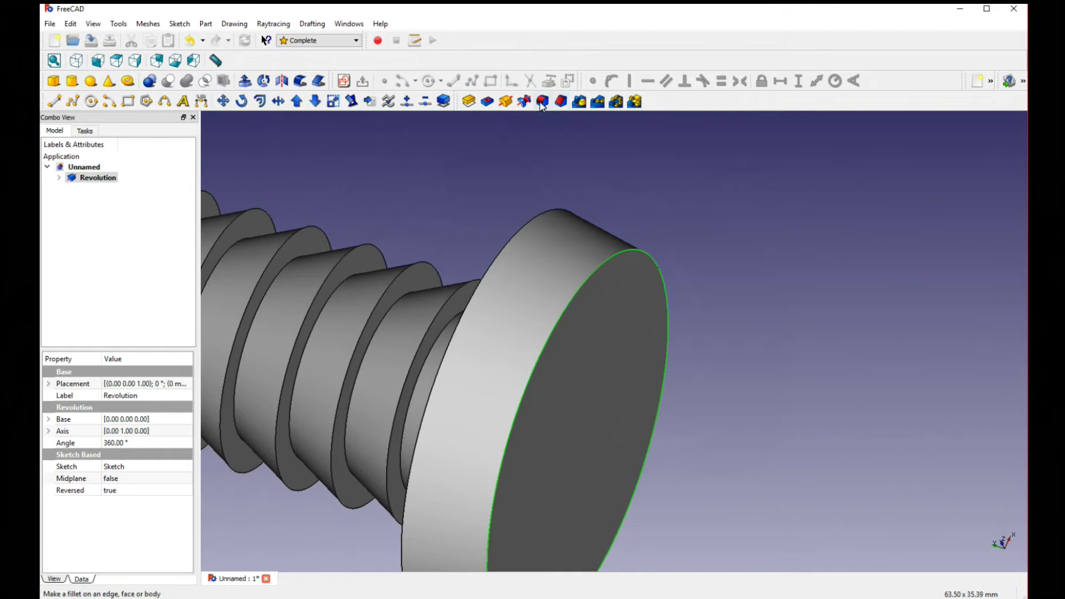
left_click(543, 101)
type("0")
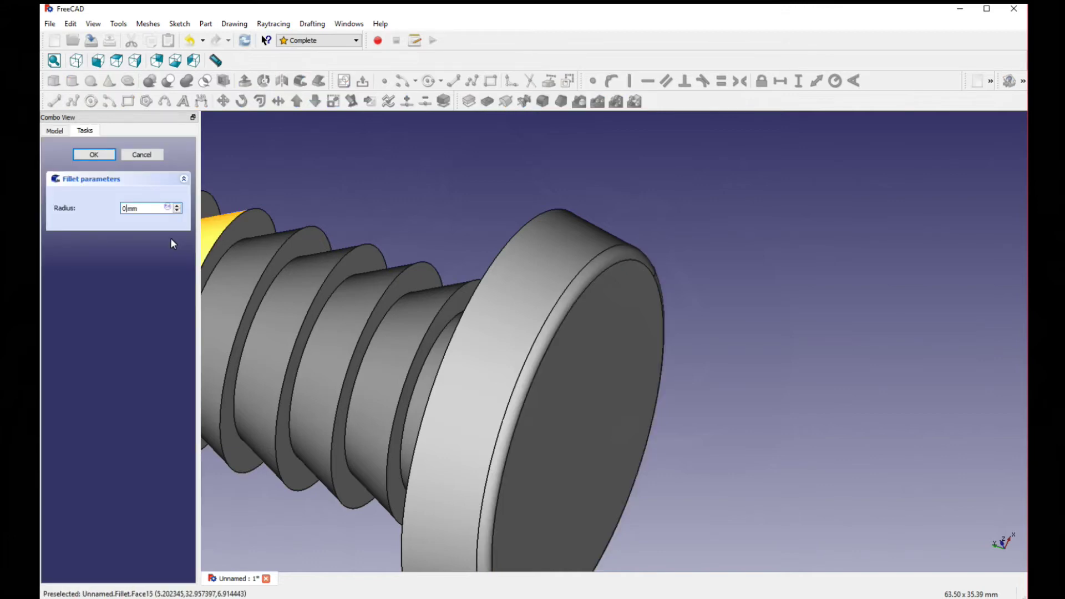
type(".5")
key("Return")
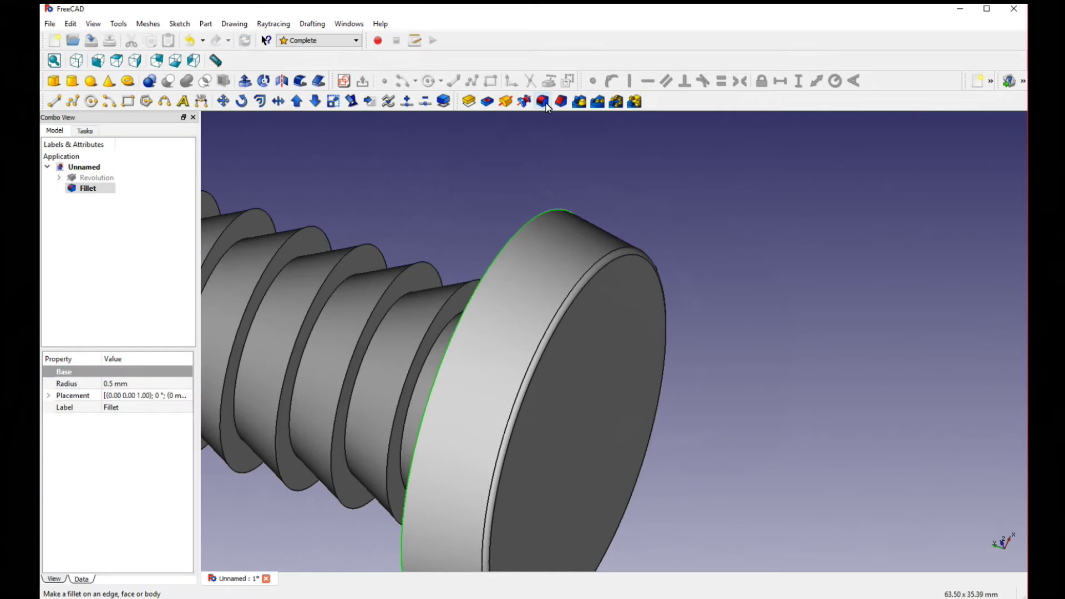
- Fillet the flange's outer edge on the ribbed side with a 0.25 mm radius
left_click(544, 102)
type("0.25")
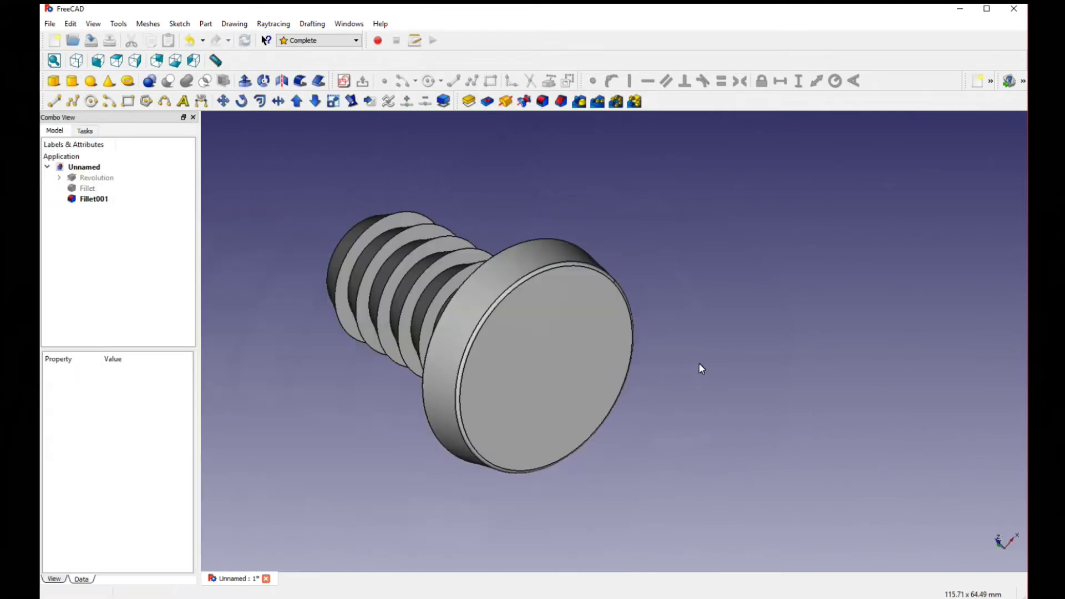
middle_click_drag(697, 363, 584, 354)
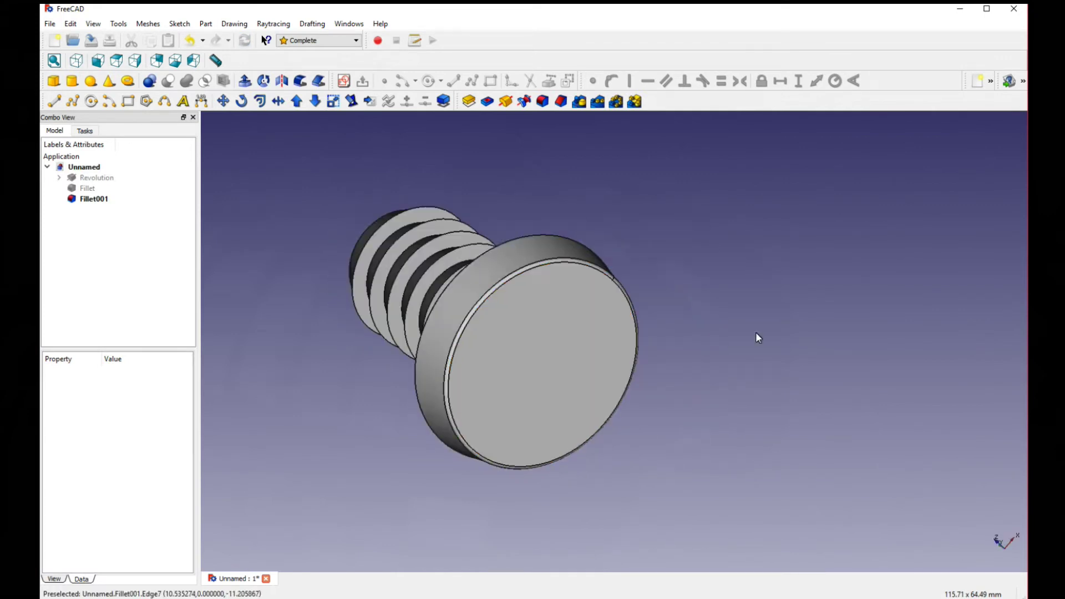
middle_click_drag(720, 375, 730, 355)
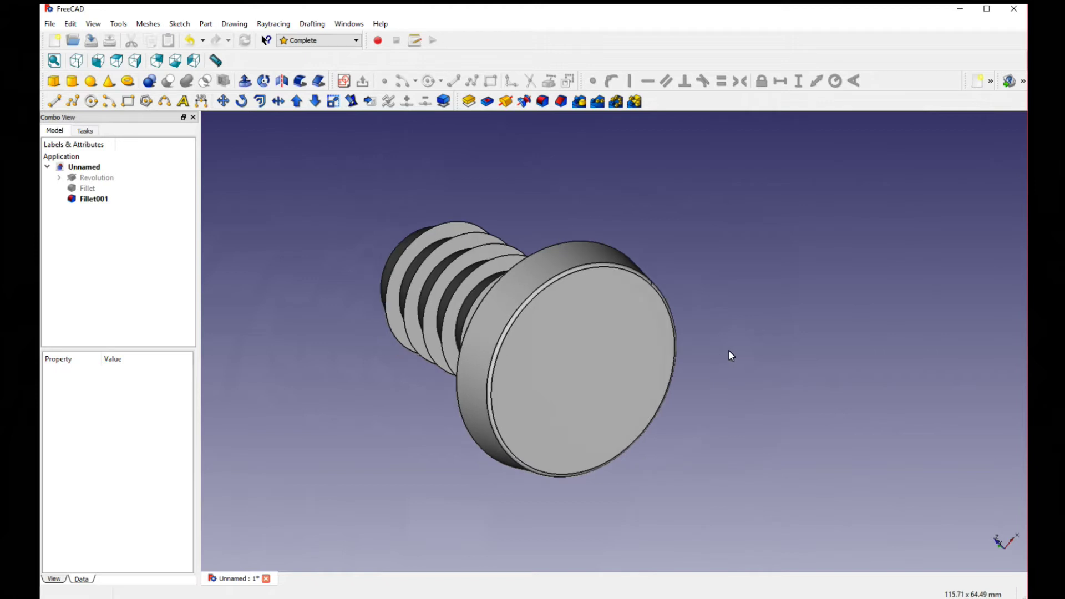
- Start a sketch on the flange's flat end face and draw a three-point arc from the outer rim to just above the centre
left_click(587, 327)
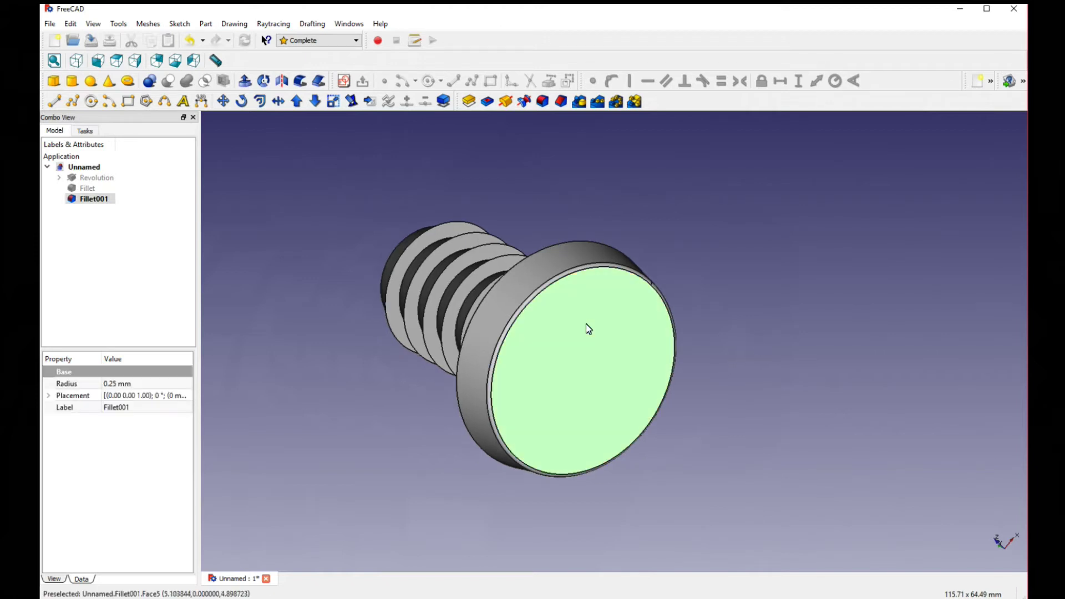
left_click(344, 81)
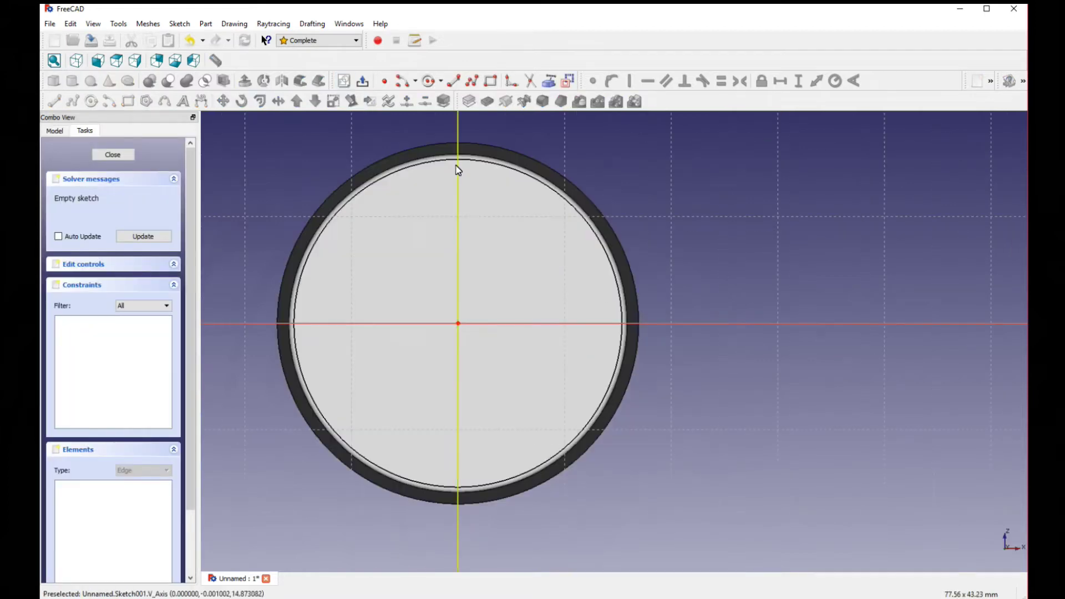
scroll(455, 166, "up", 2)
left_click(415, 81)
left_click(431, 111)
left_click(511, 144)
left_click(464, 391)
left_click(471, 288)
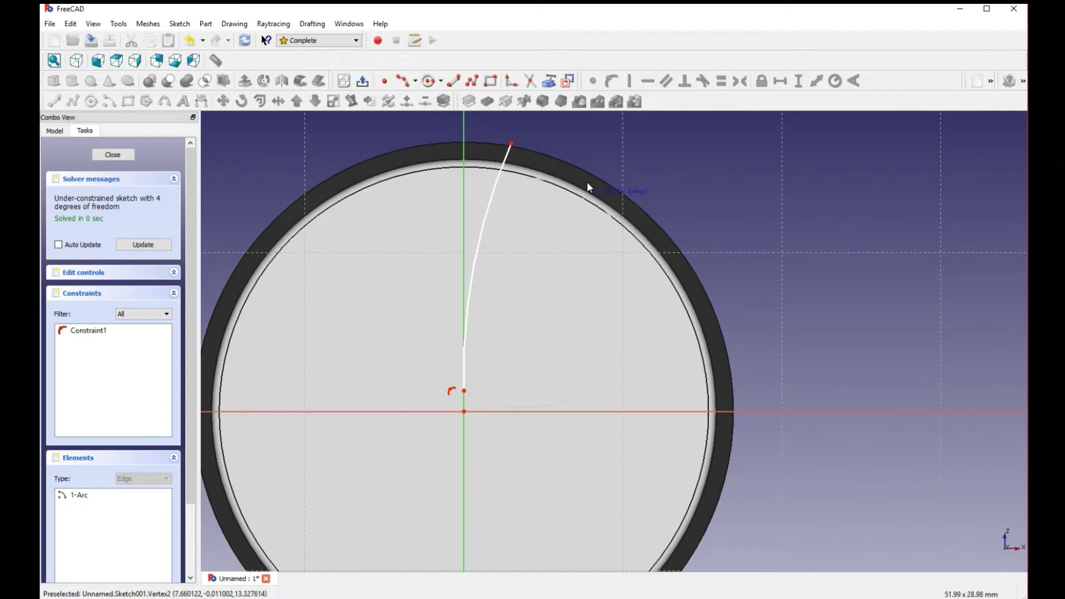
- Add a second arc beside the first and adjust the arc ends to outline a narrow curved wedge
left_click(523, 186)
left_click_drag(465, 430, 464, 397)
left_click_drag(511, 144, 528, 152)
- Close the wedge's wide end with a line, make its ends coincident with the arc ends, and finish the sketch
scroll(538, 133, "up", 4)
left_click(454, 81)
left_click(477, 158)
left_click(489, 139)
left_click(593, 81)
left_click(478, 157)
left_click(487, 157)
left_click(593, 81)
scroll(513, 134, "down", 4)
left_click(124, 156)
- Pocket the curved wedge sketch 0.5 mm deep into the flange's end face
middle_click_drag(694, 226, 622, 322)
scroll(621, 333, "down", 3)
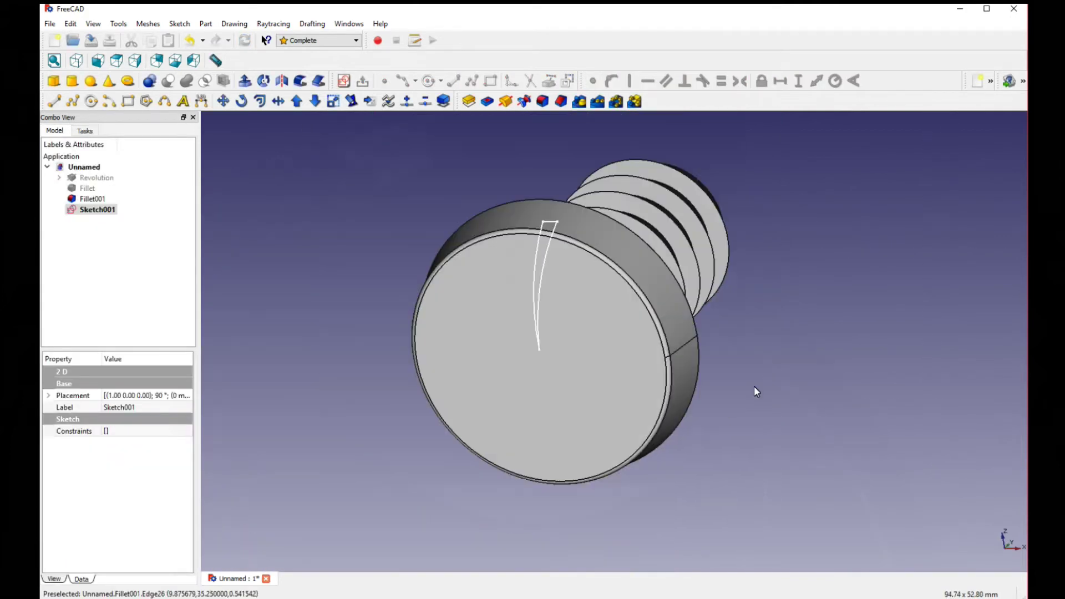
left_click(462, 103)
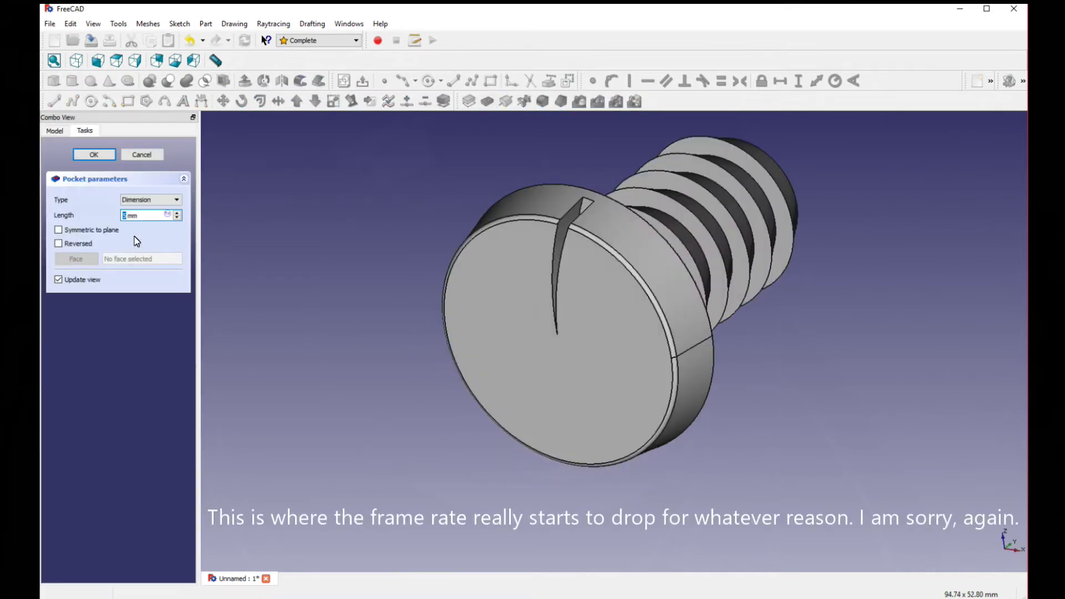
type("0.")
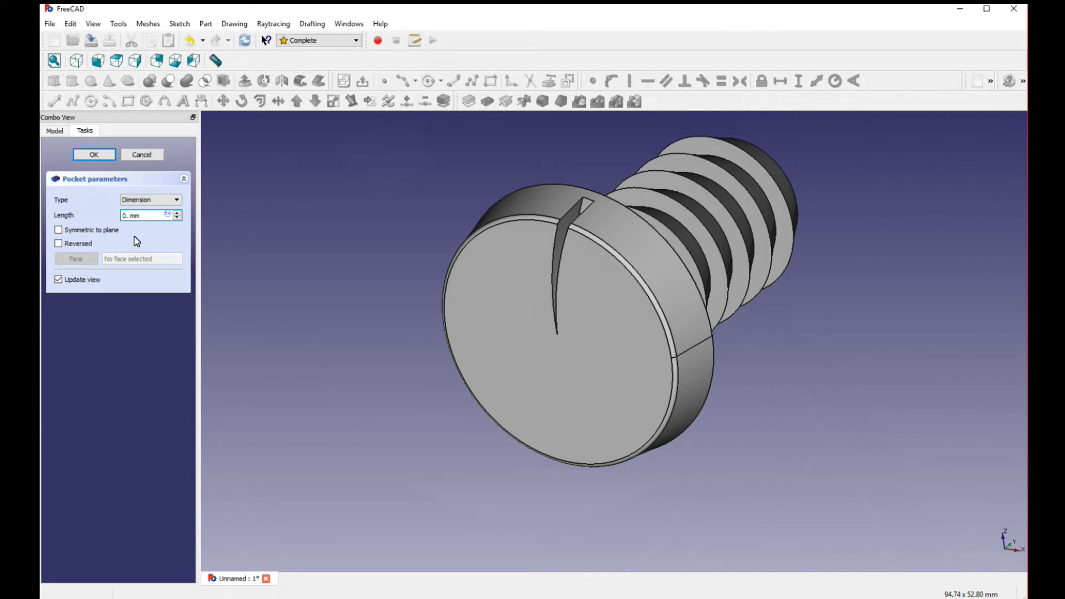
type("5")
key("Return")
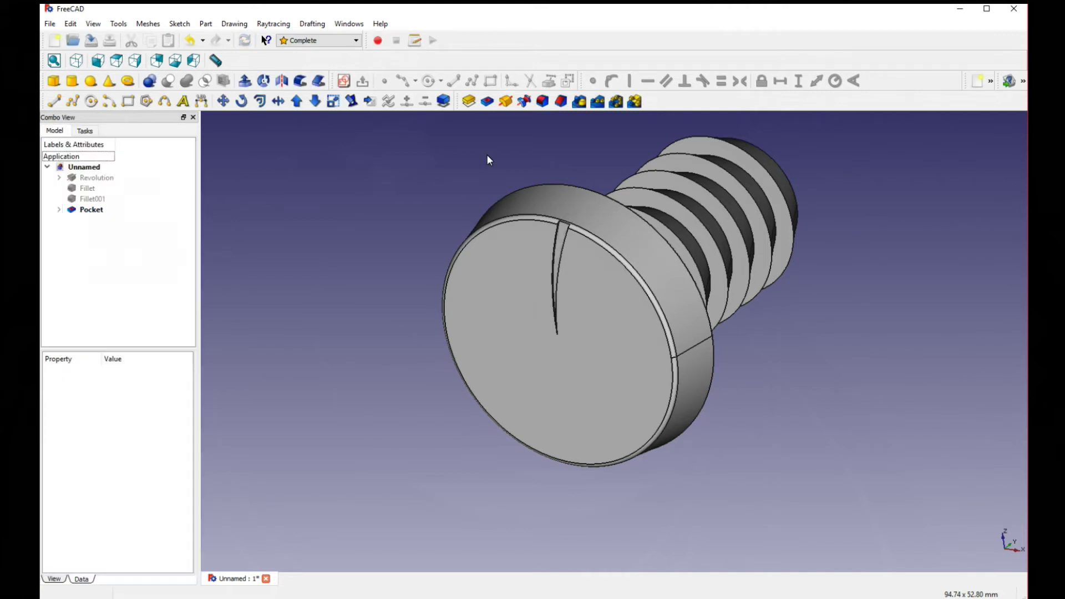
- Create a polar pattern of the curved wedge pocket with 20 occurrences over 360° about the normal sketch axis
left_click(616, 102)
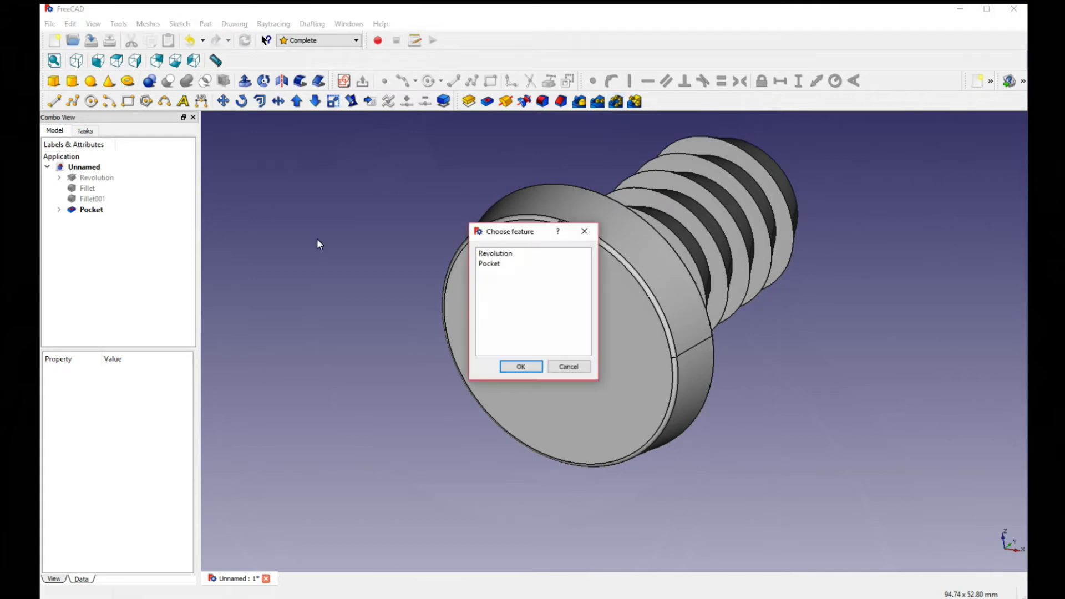
left_click(496, 265)
left_click(521, 367)
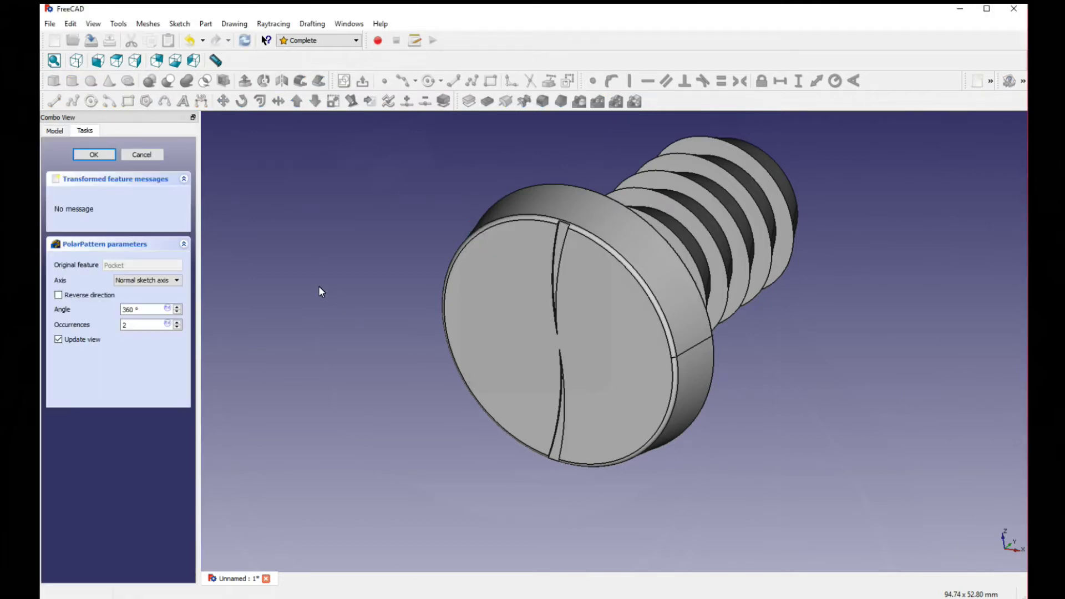
left_click(133, 327)
type("0")
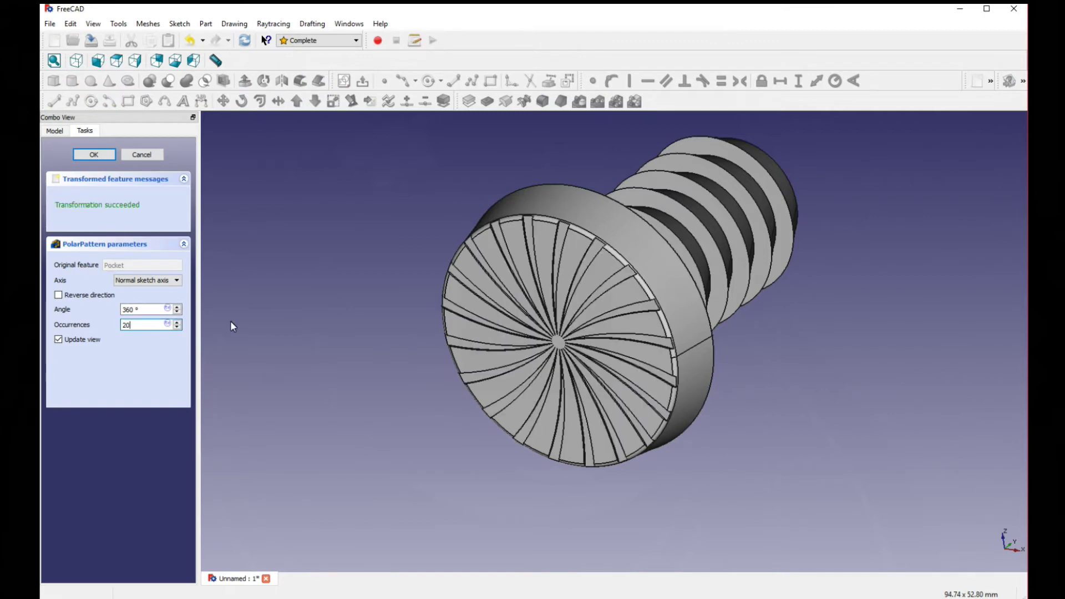
middle_click_drag(565, 338, 500, 336)
mouse_move(372, 351)
middle_mouse_down()
mouse_move(349, 336)
mouse_move(368, 339)
middle_mouse_up()
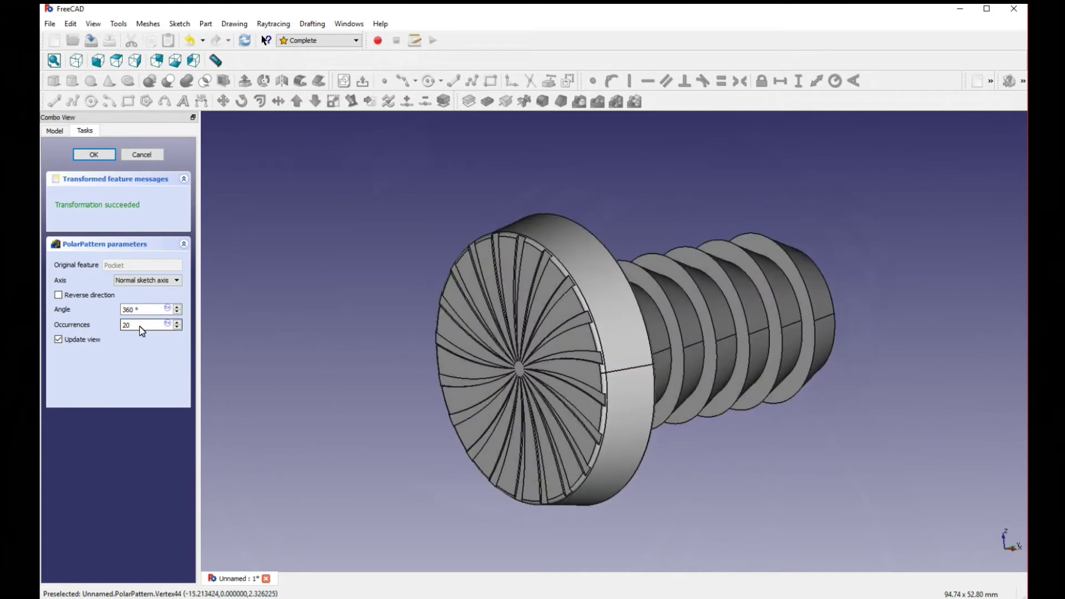
middle_click_drag(291, 302, 324, 310)
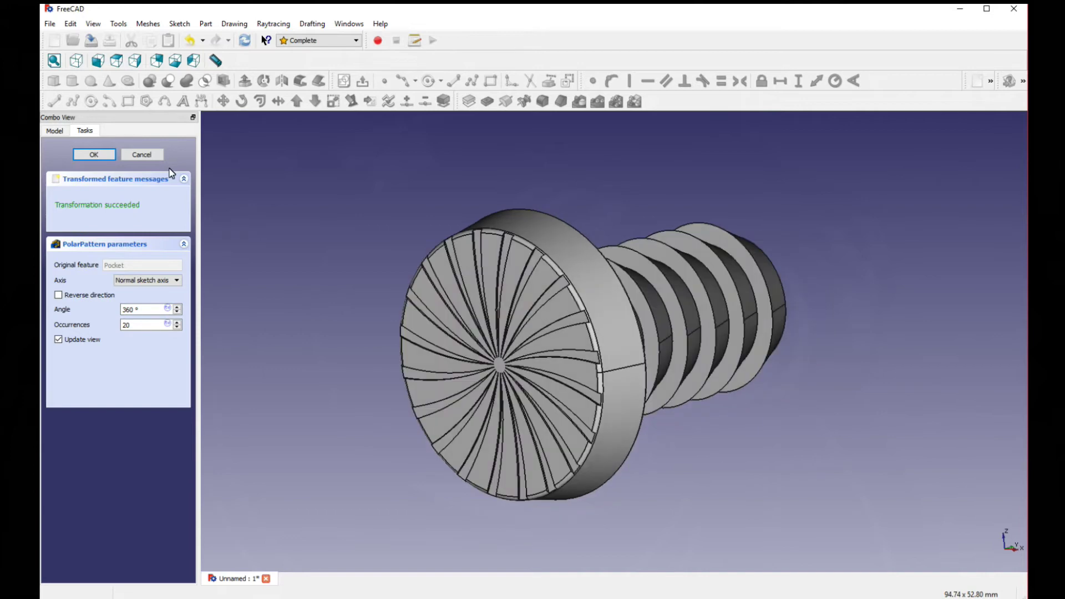
key("Return")
middle_click_drag(397, 352, 694, 355)
scroll(471, 253, "up", 5)
scroll(553, 265, "up", 3)
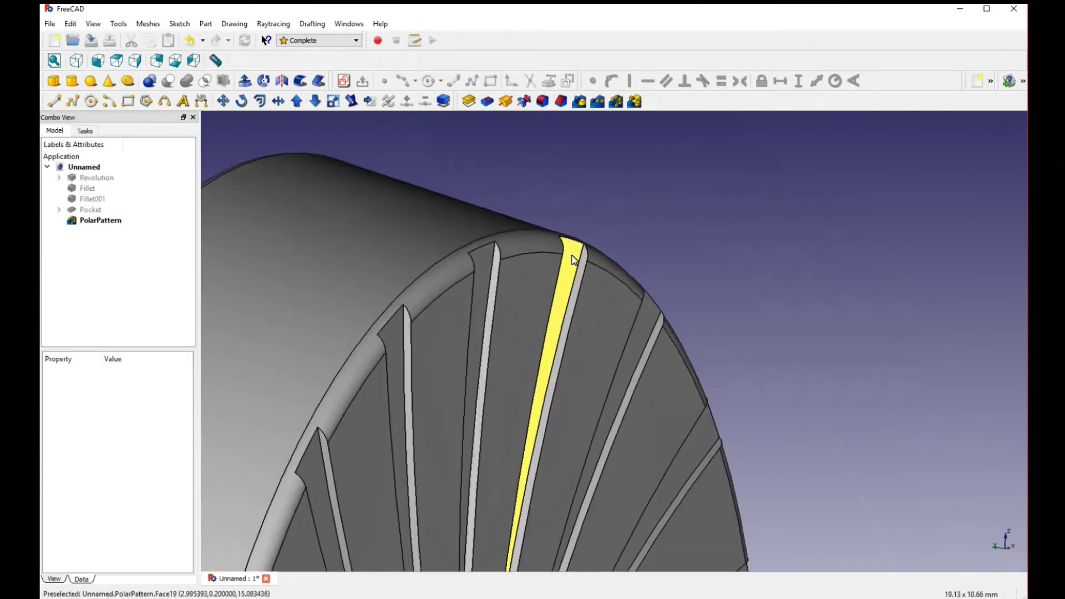
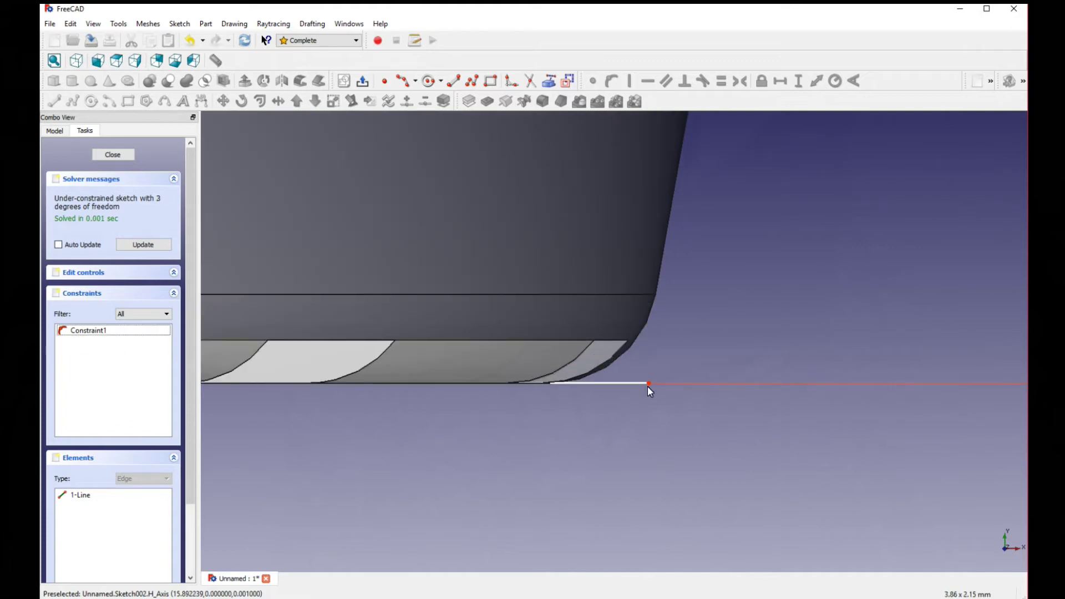
- Move the sketch line's outer end up to the pocket floor at the rim and set its vertical distance from the horizontal axis to 0.2 mm
left_click_drag(647, 386, 646, 342)
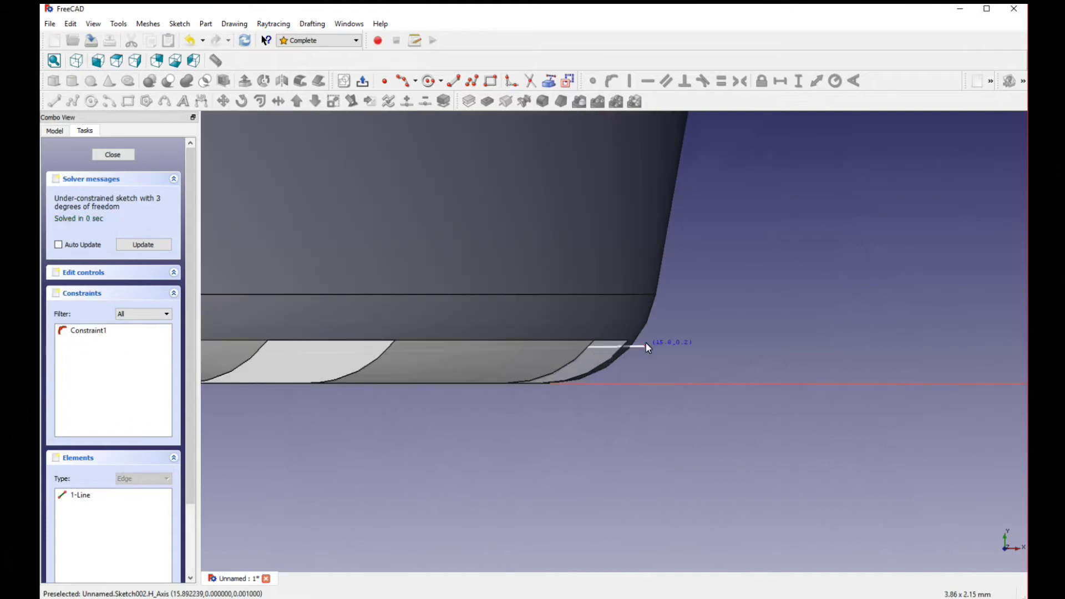
scroll(646, 342, "up", 3)
scroll(646, 342, "up", 1)
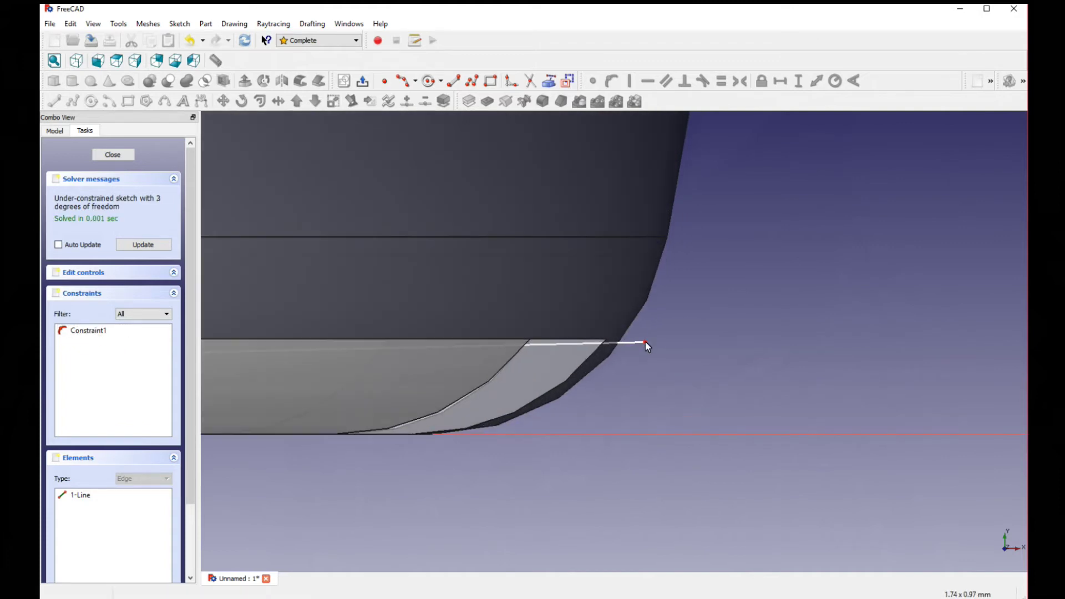
left_click(645, 338)
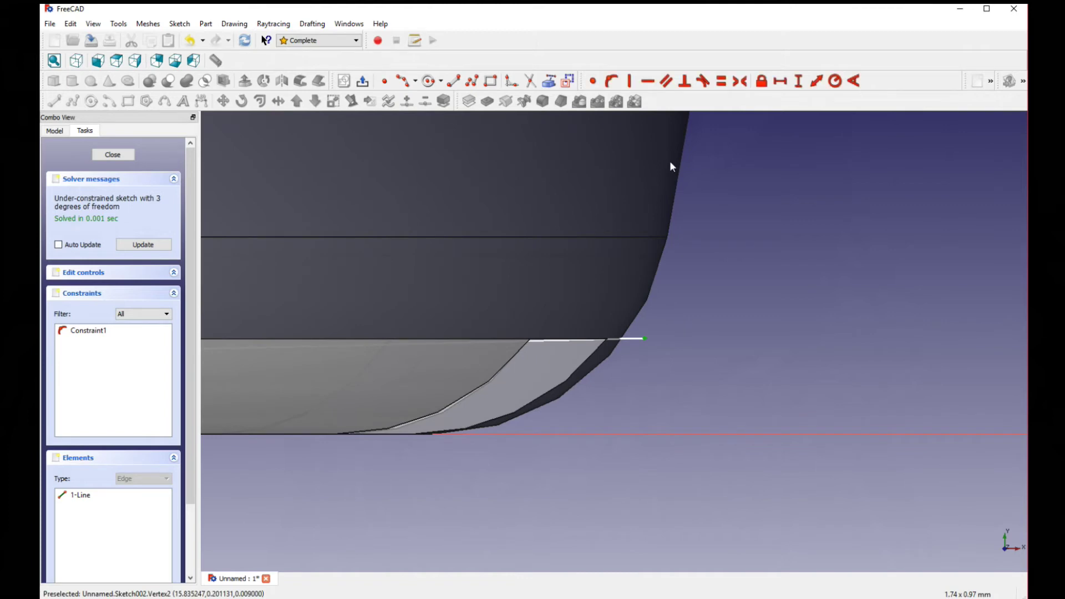
left_click(800, 83)
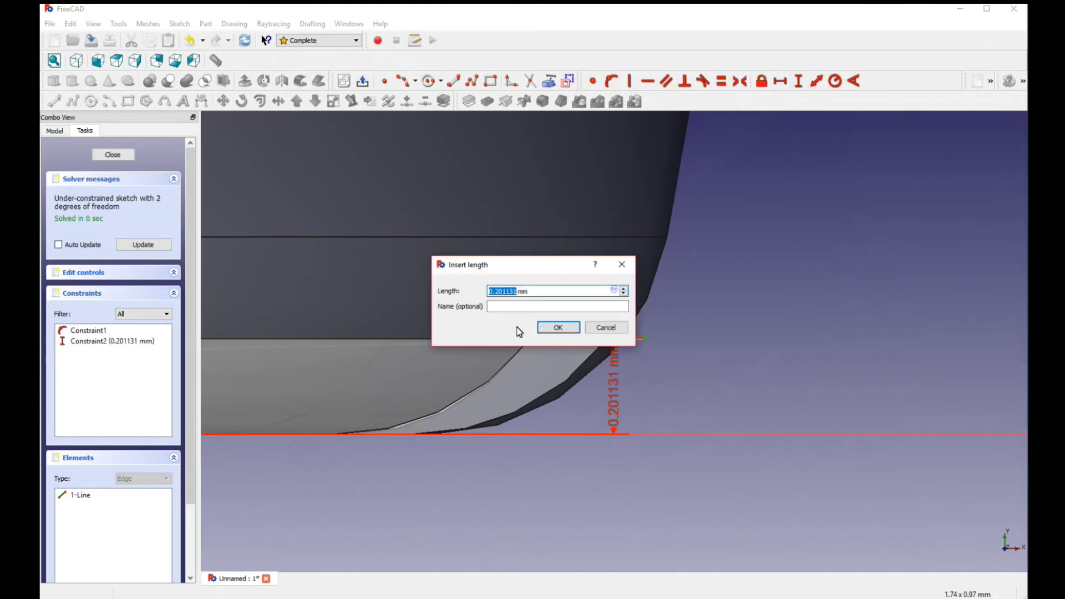
type("0.2")
key("Return")
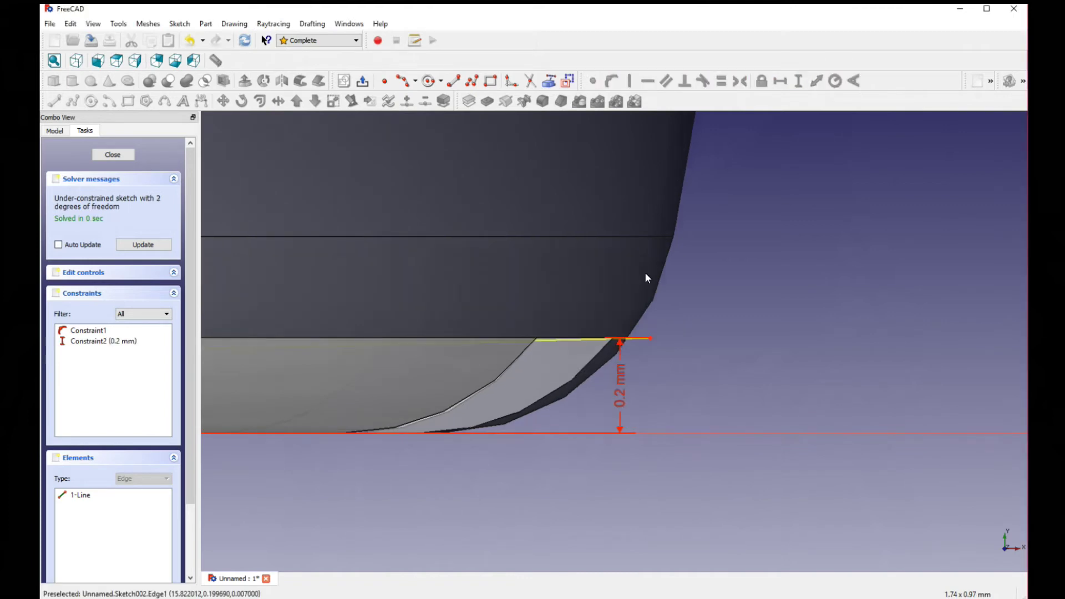
- Add a horizontal distance constraint of 15.8352 mm to the line's outer end
scroll(645, 272, "down", 4)
left_click(780, 81)
key("Return")
scroll(607, 225, "down", 2)
middle_click_drag(456, 192, 586, 233)
scroll(586, 234, "down", 1)
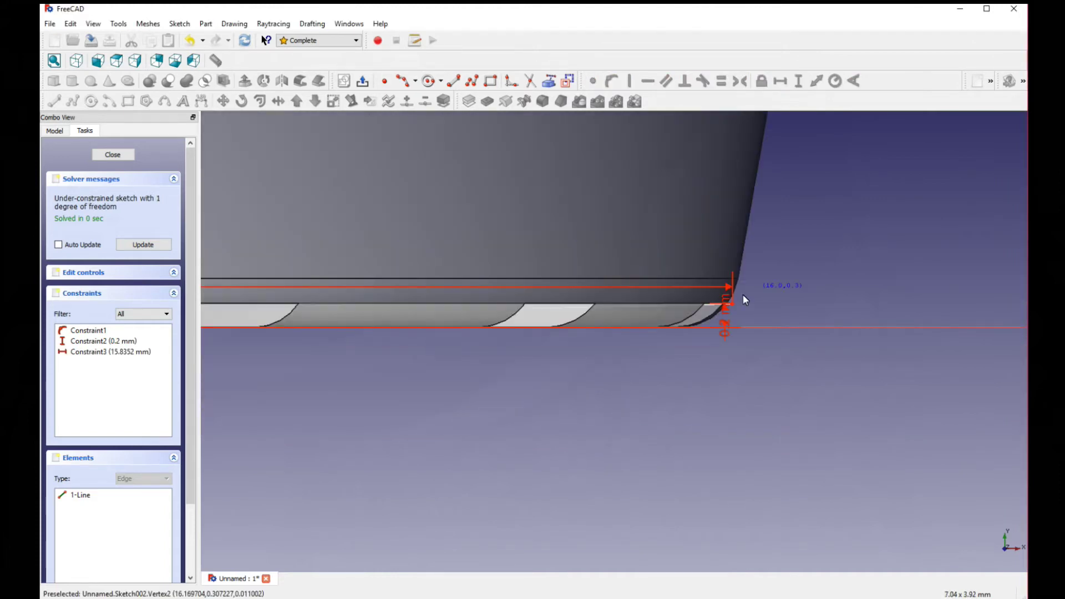
- Draw two connected lines from the line's outer end to a point below the face and back to its inner end, closing the triangle
left_click(734, 304)
left_click(766, 376)
scroll(380, 341, "down", 1)
middle_click_drag(380, 341, 877, 383)
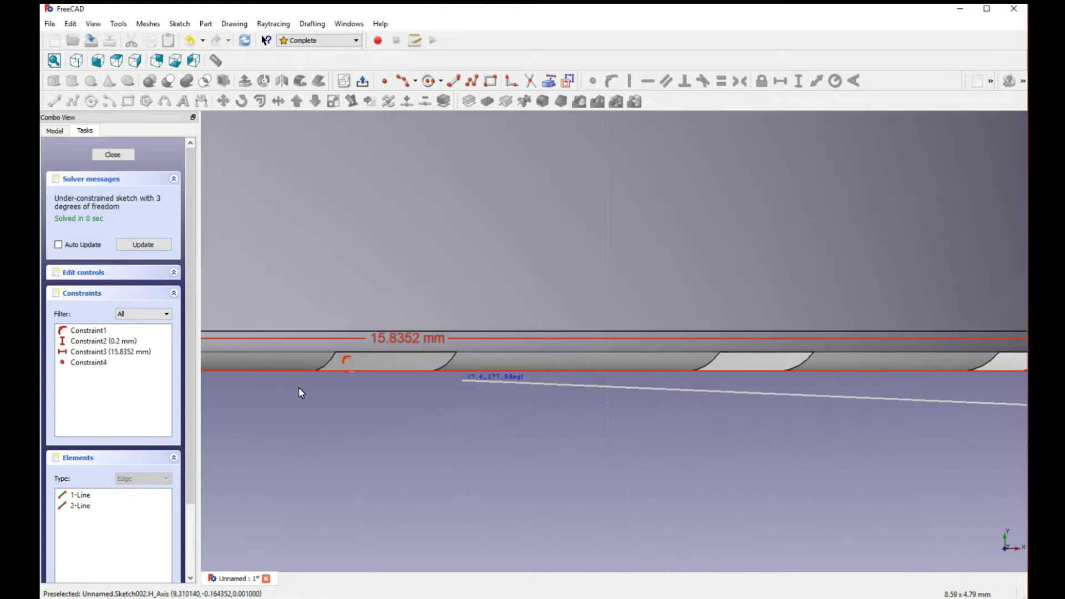
left_click(332, 371)
key("Escape")
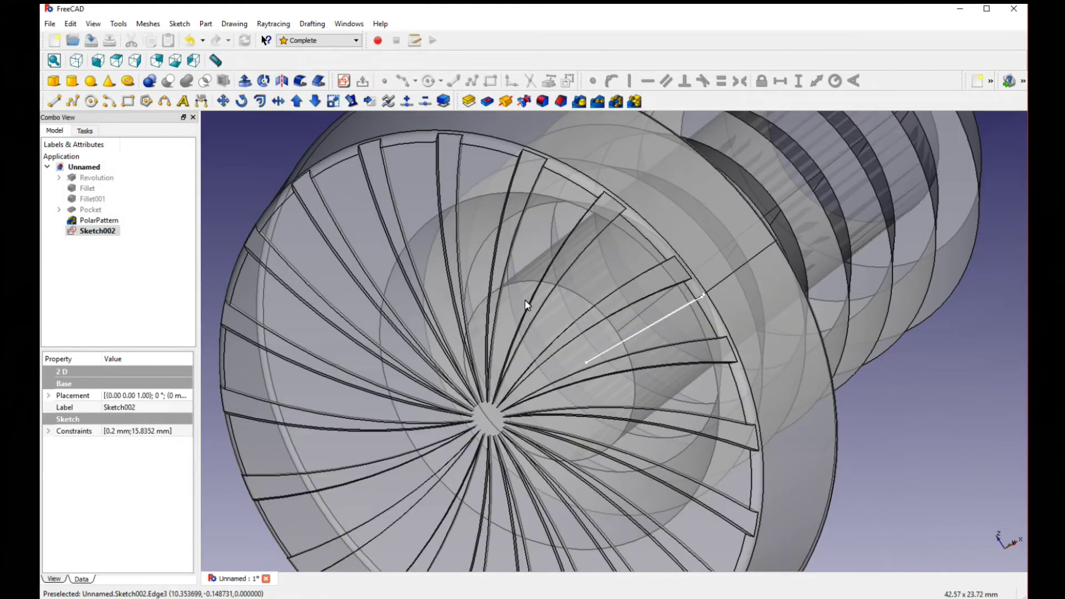
- Select the patterned plug body and the revolved ring, and cut the ring from the body
middle_click_drag(525, 299, 517, 295)
scroll(517, 295, "down", 4)
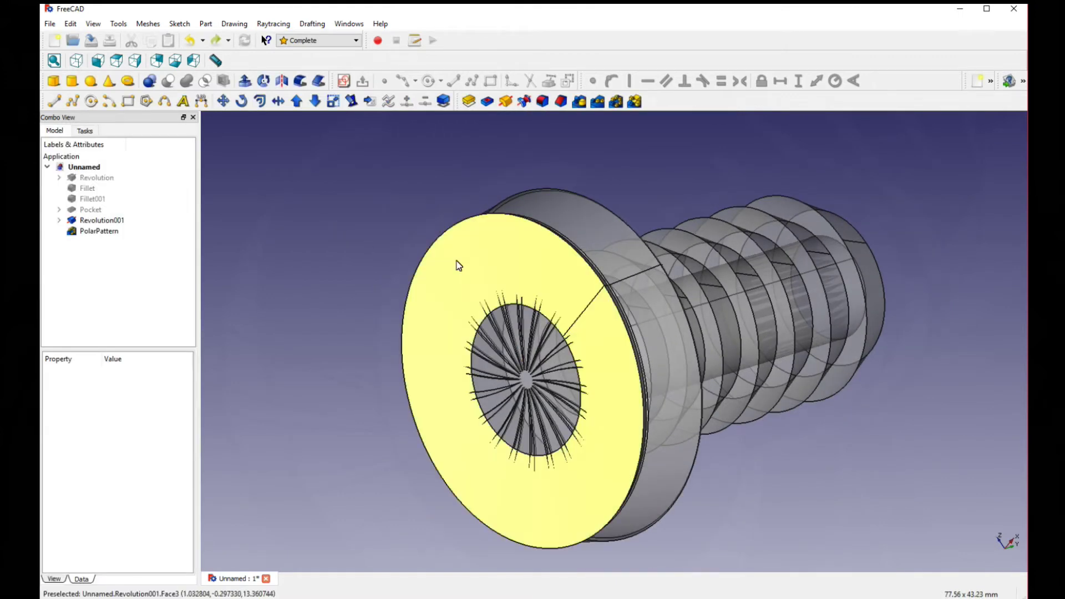
left_click(457, 263)
left_click(349, 246)
left_click(659, 284)
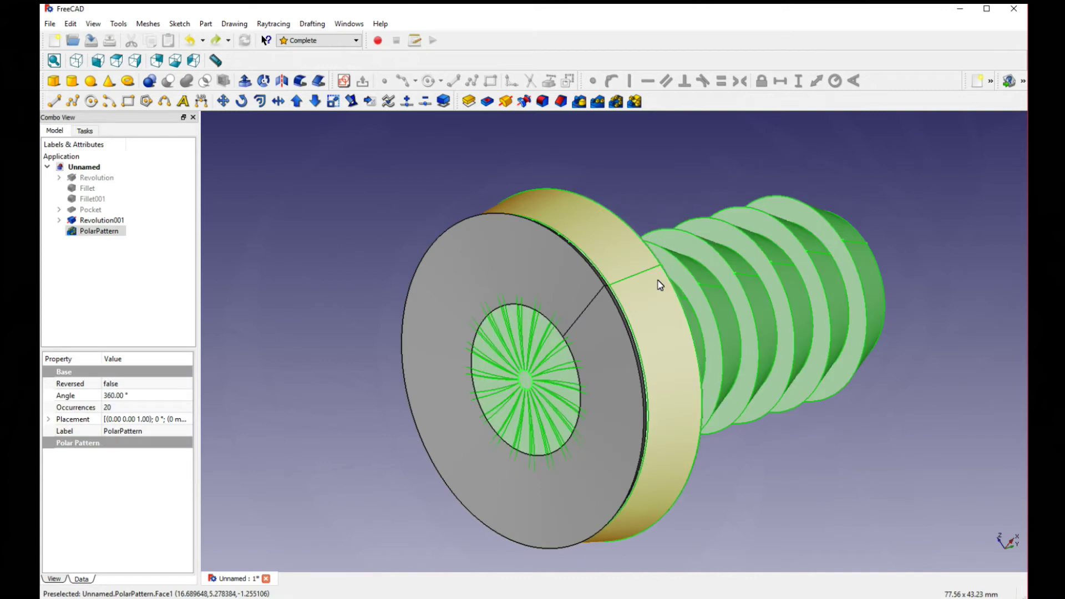
left_click(542, 275)
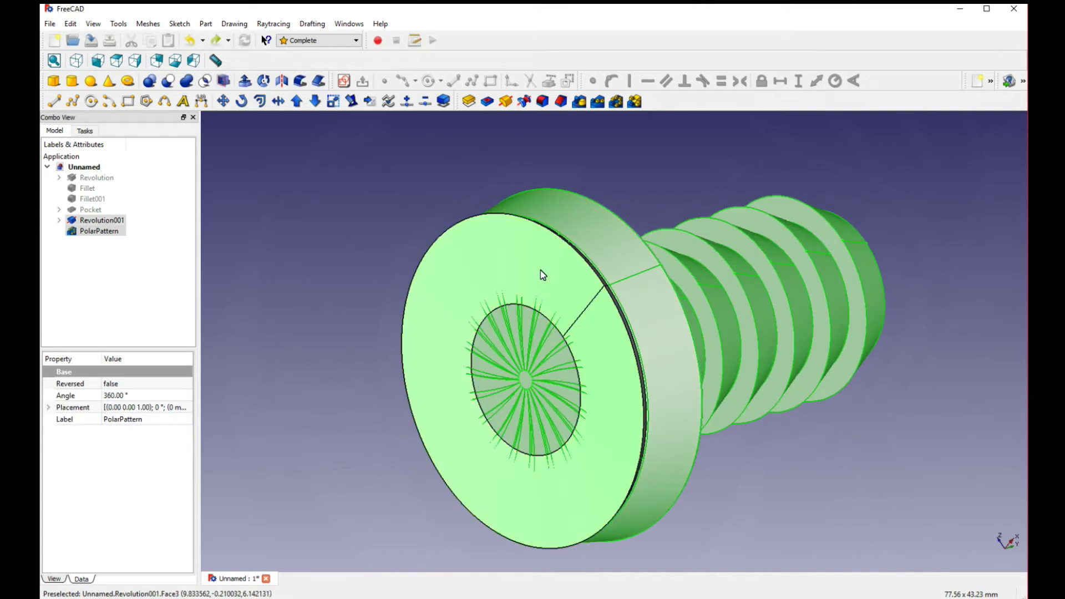
left_click(168, 82)
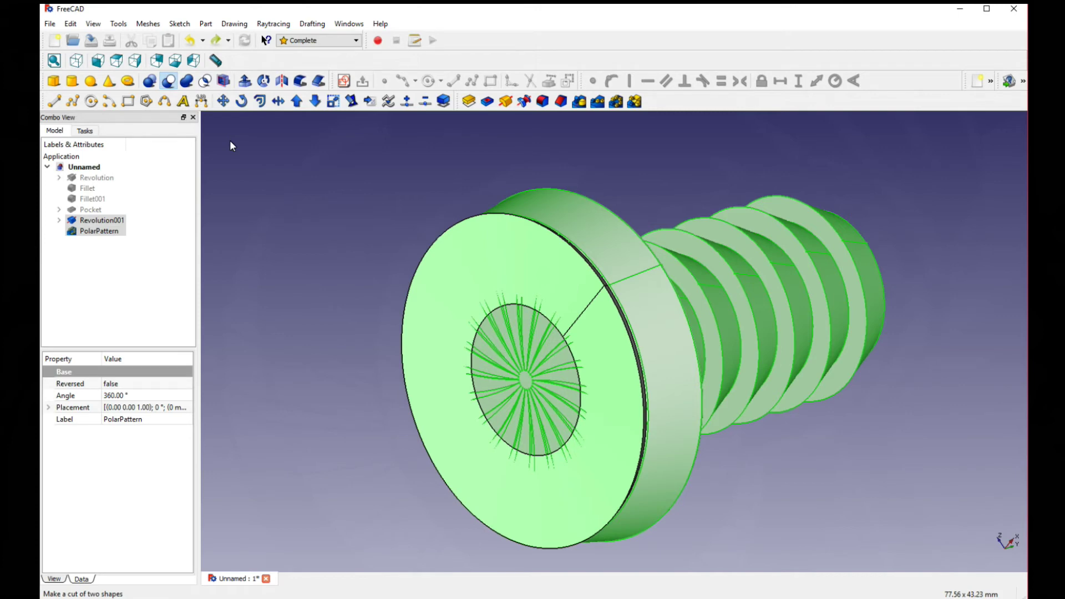
- Make the cut plug body semi-transparent through its display properties
middle_click_drag(763, 345, 561, 243)
scroll(560, 247, "up", 3)
scroll(560, 250, "up", 3)
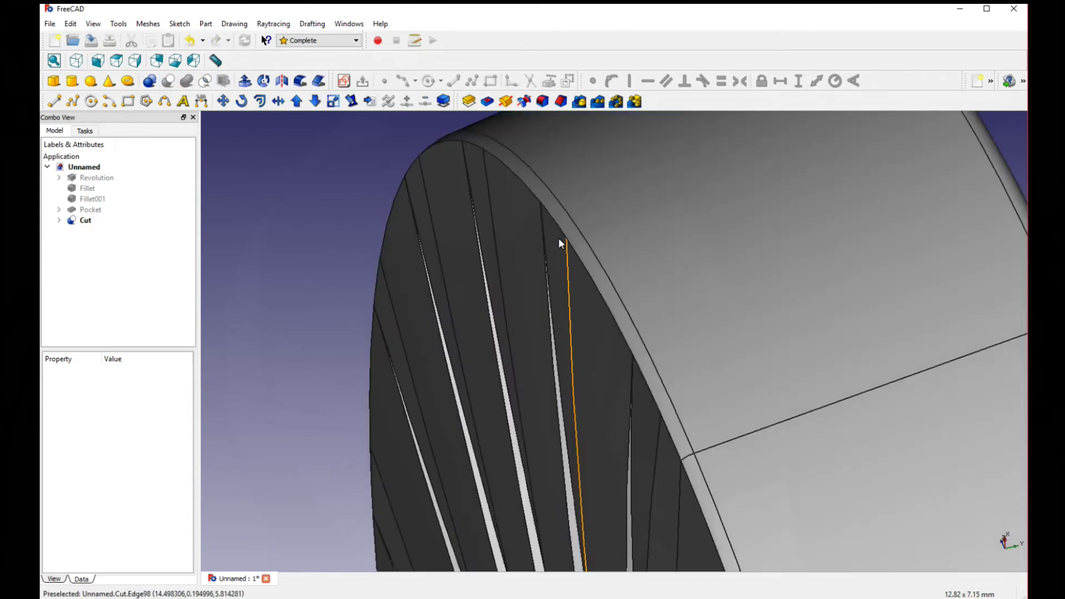
scroll(531, 192, "down", 3)
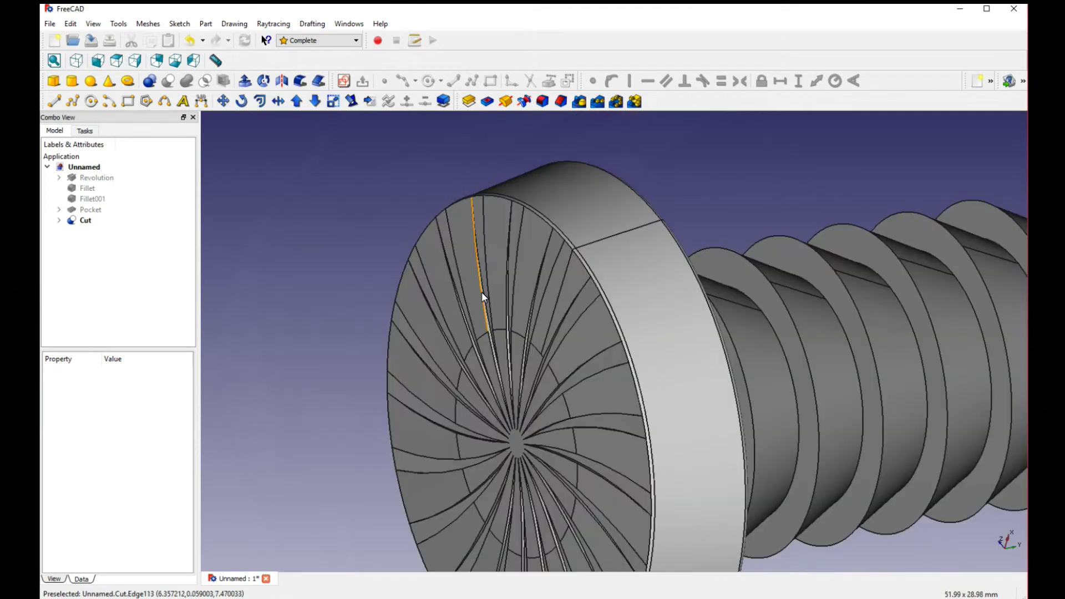
scroll(487, 289, "up", 2)
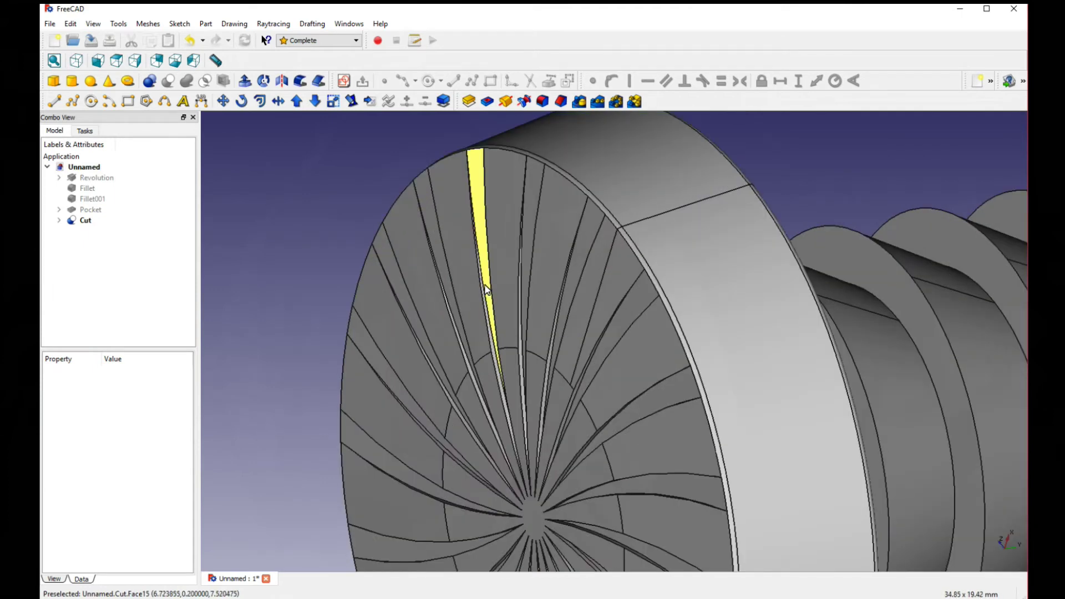
scroll(283, 307, "down", 5)
middle_click_drag(266, 311, 589, 289)
left_click(588, 286)
right_click(588, 287)
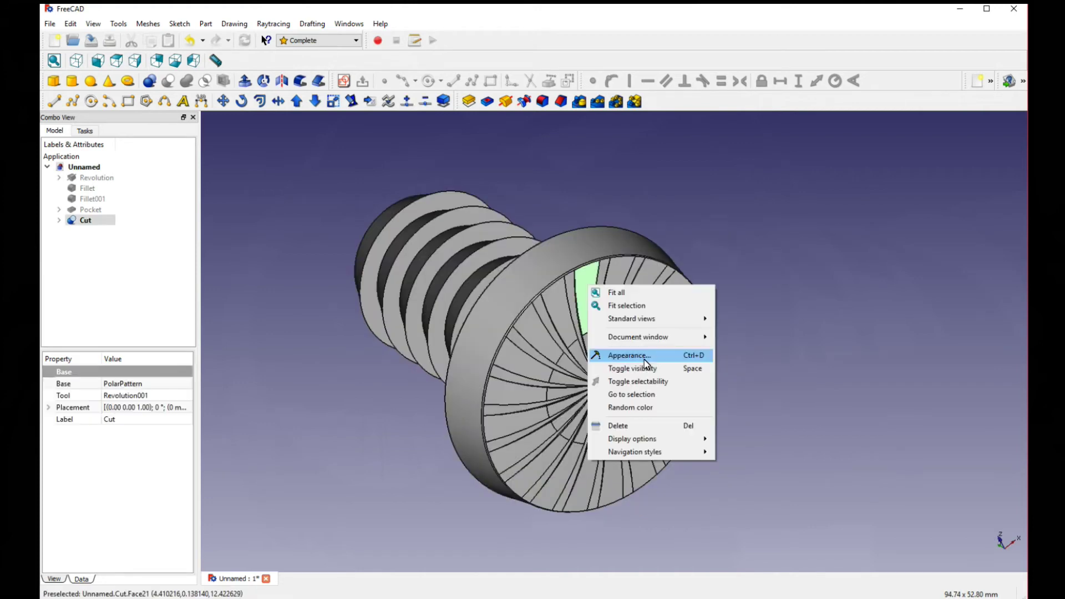
left_click(629, 356)
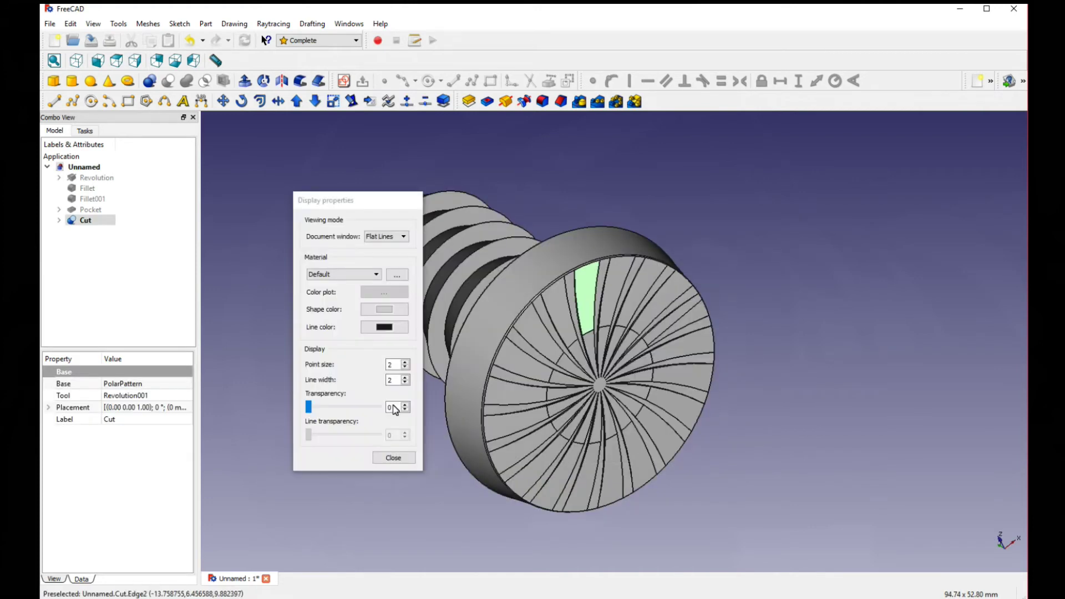
scroll(393, 406, "up", 11)
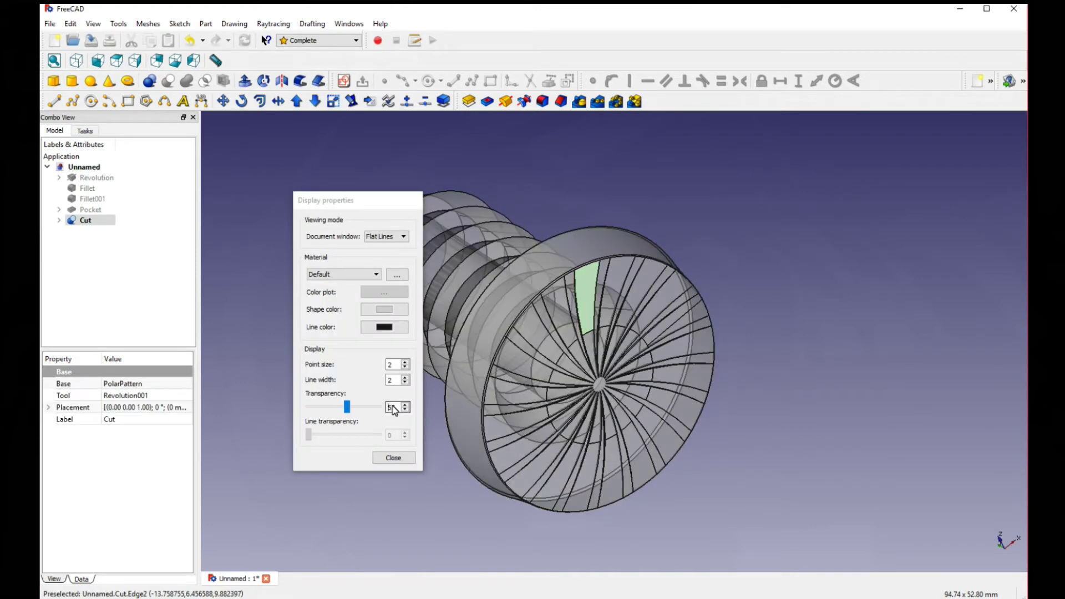
left_click(394, 458)
- Start a sketch on the flange's rear face and pocket its row of three circles with type Through all
middle_click_drag(614, 282, 350, 84)
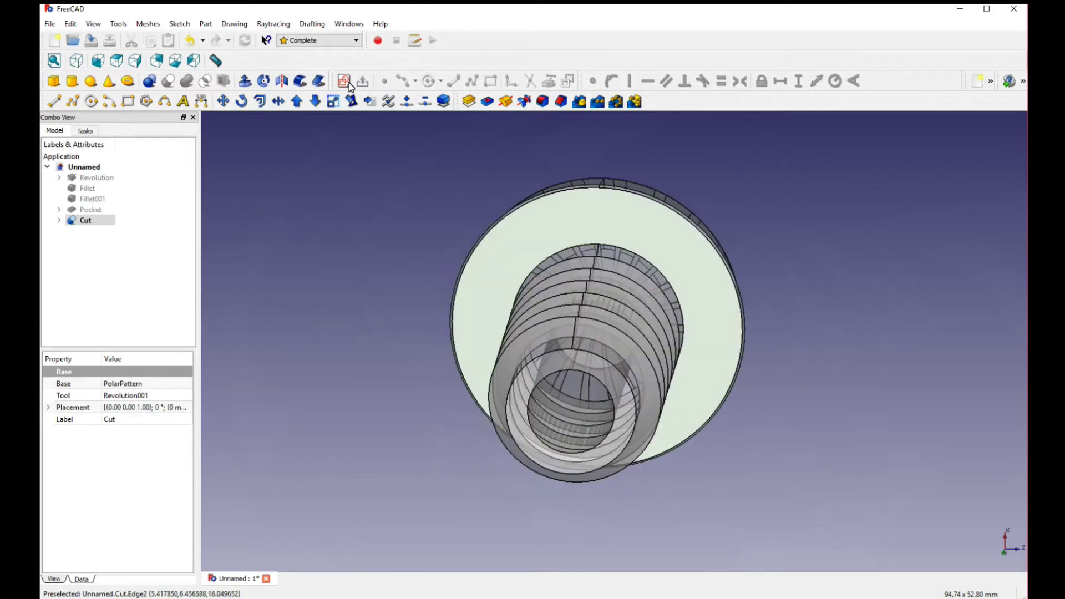
left_click(346, 81)
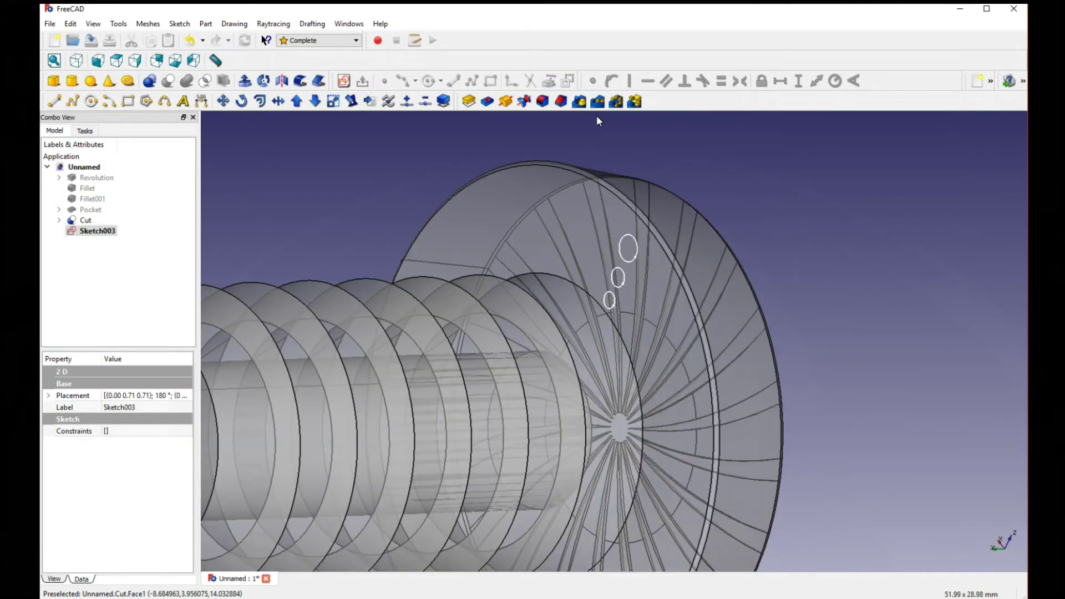
left_click(488, 103)
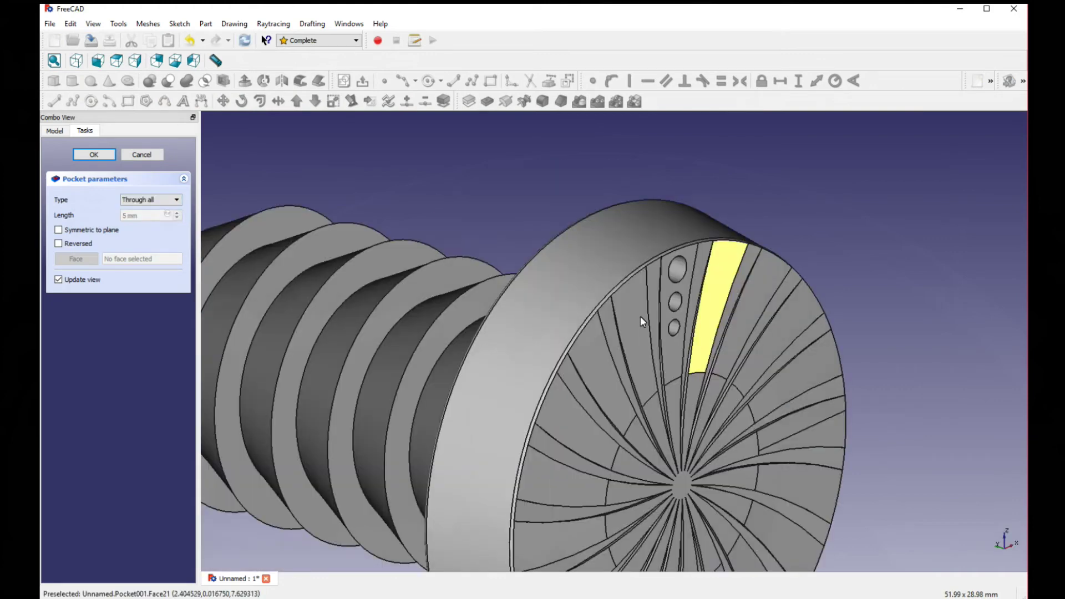
middle_click_drag(642, 322, 575, 204)
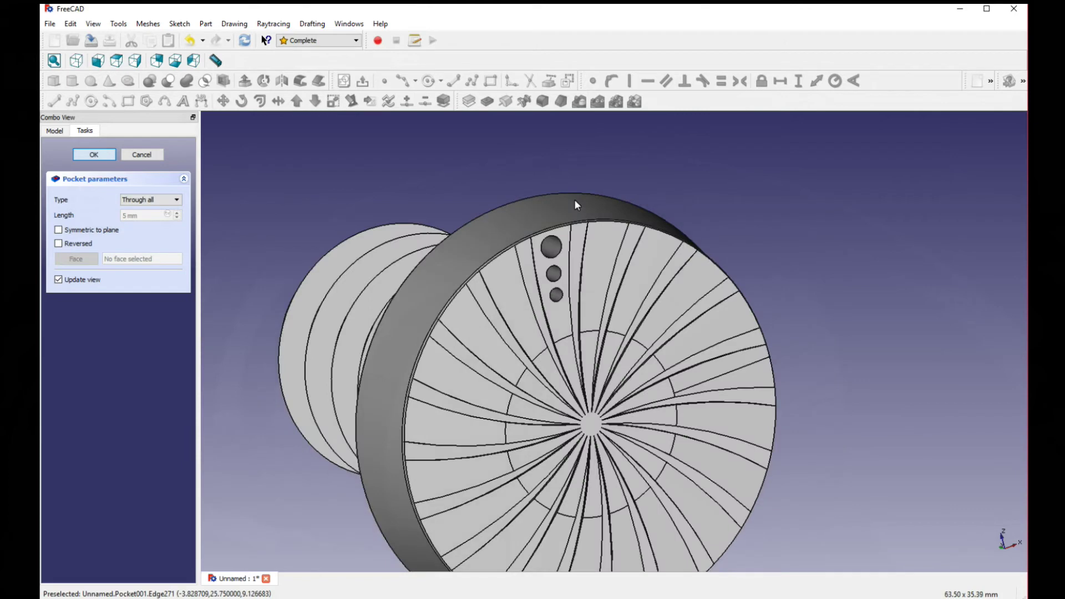
left_click(100, 159)
- Create a polar pattern of the three-hole pocket, Pocket001, with 20 occurrences over 360°
left_click(616, 102)
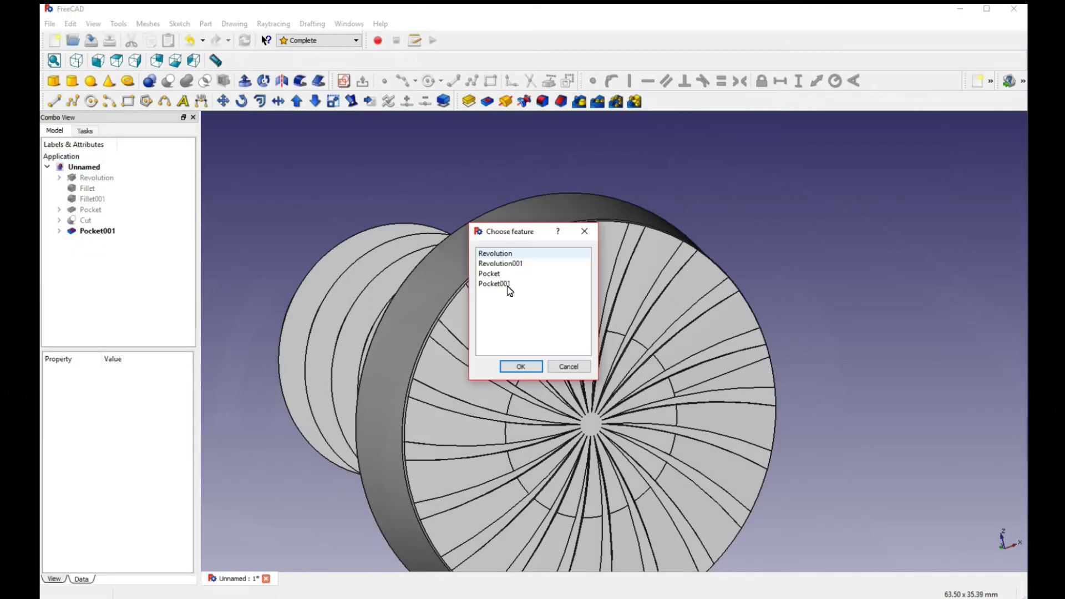
double_click(508, 285)
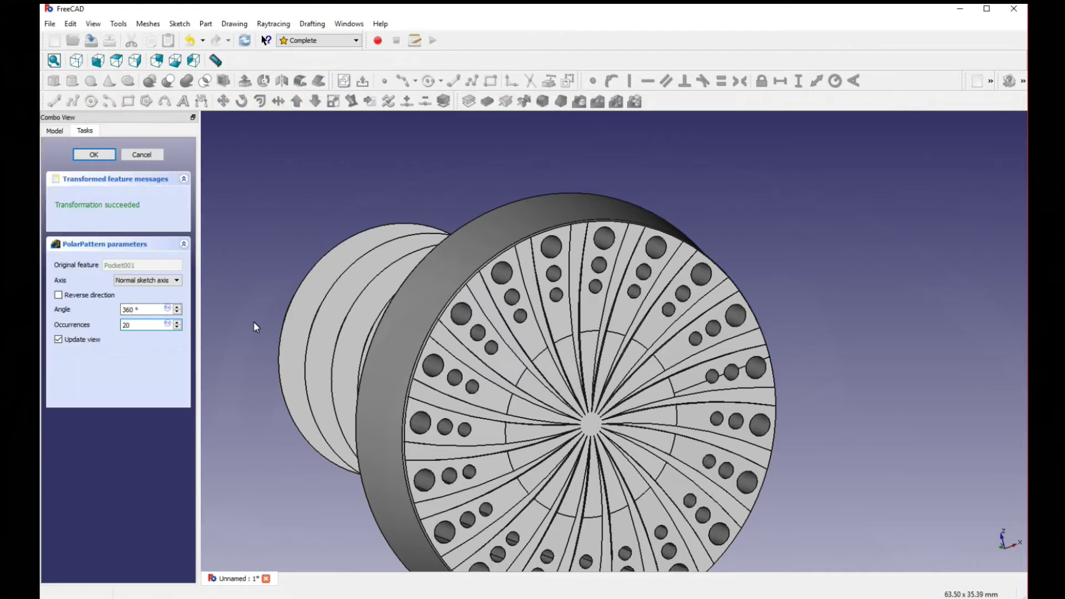
scroll(255, 323, "down", 3)
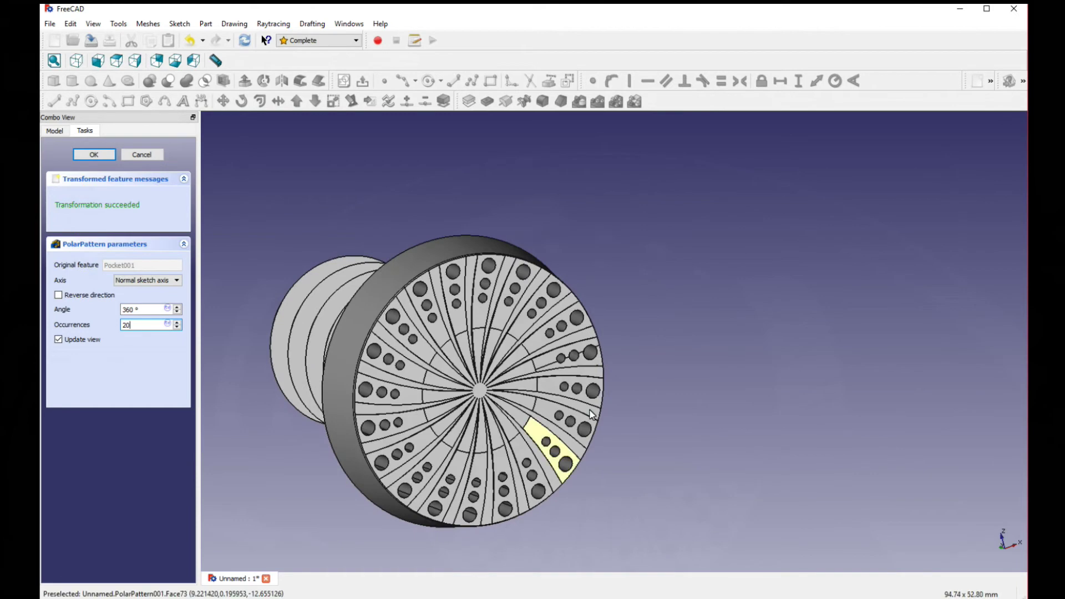
scroll(591, 403, "down", 1)
left_click(637, 224)
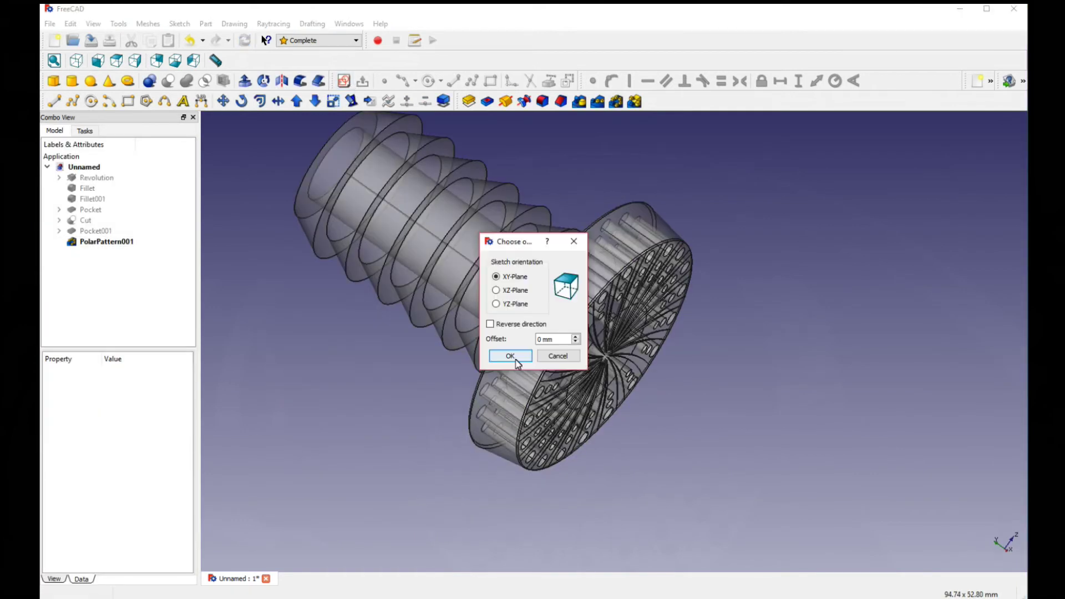
- Start a sketch on the XY plane and draw a closed, thin four-sided profile about 6.6 mm tall along the flange's slanted outer edge
left_click(515, 359)
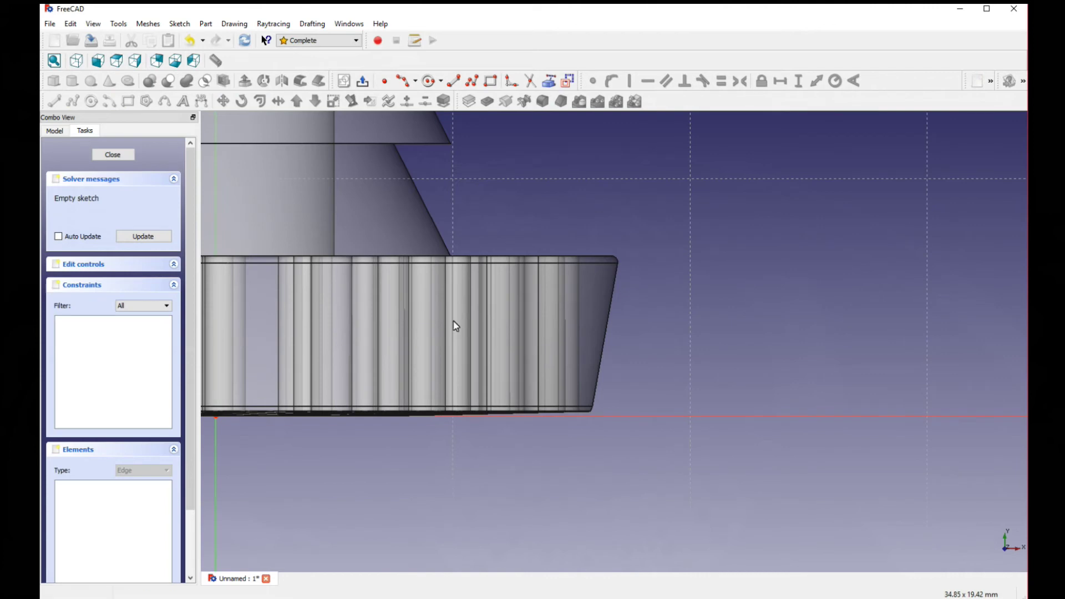
scroll(454, 326, "up", 4)
left_click(471, 84)
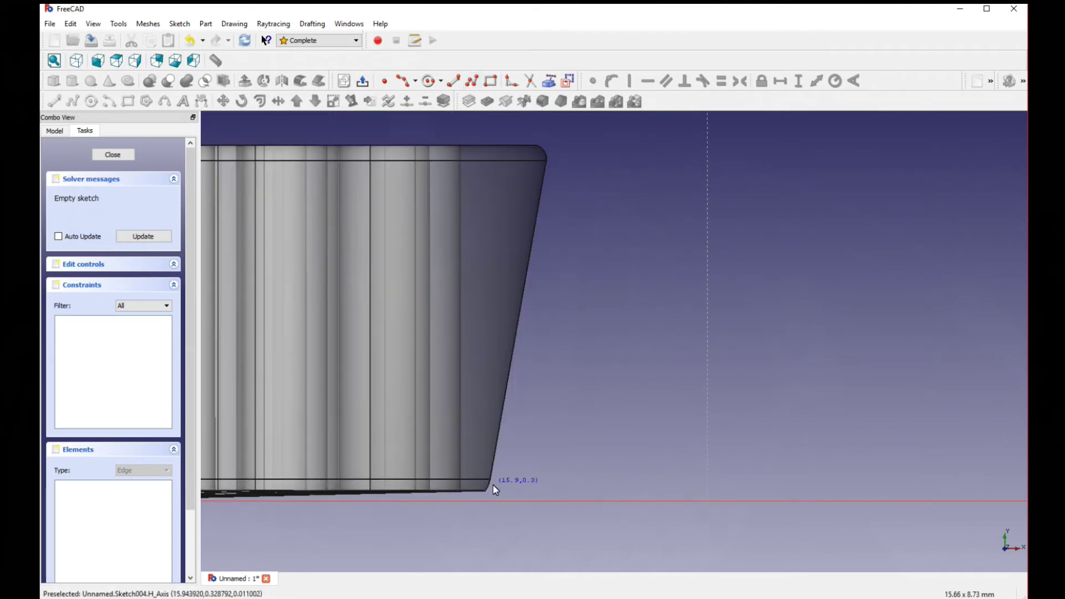
left_click(509, 491)
left_click(577, 148)
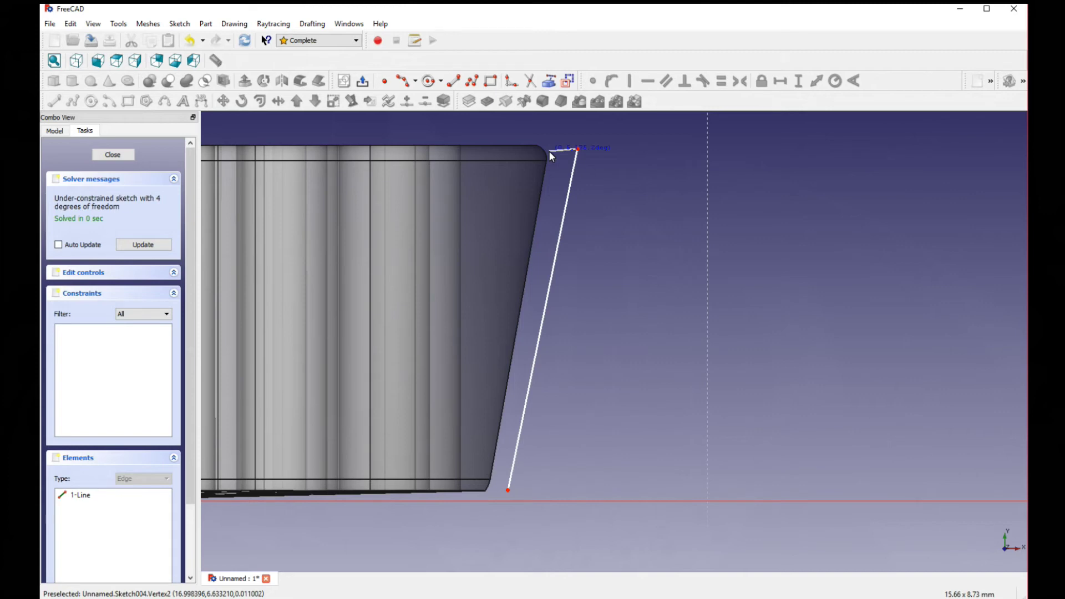
left_click(549, 151)
left_click(490, 481)
scroll(491, 481, "up", 1)
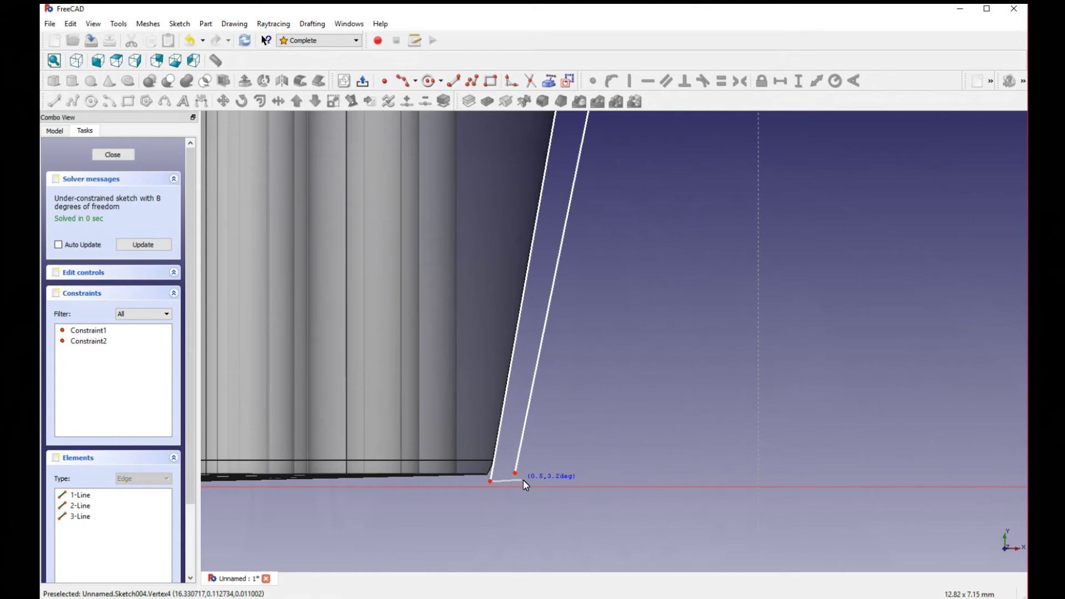
left_click(521, 442)
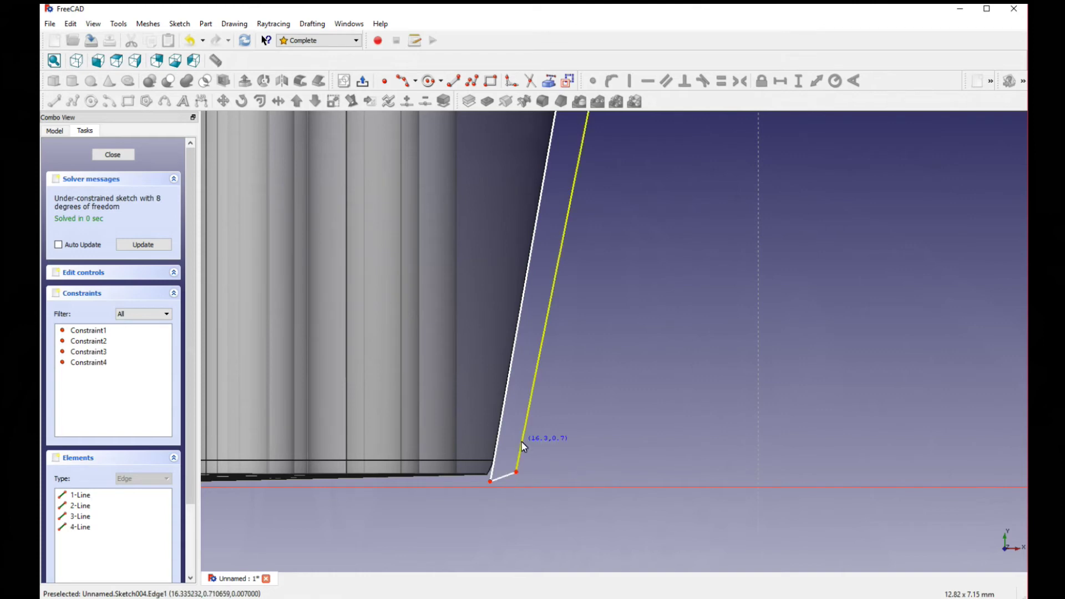
- Lock the upper and lower inner corners of the thin profile in place with Lock constraints
scroll(521, 442, "down", 2)
scroll(544, 245, "up", 5)
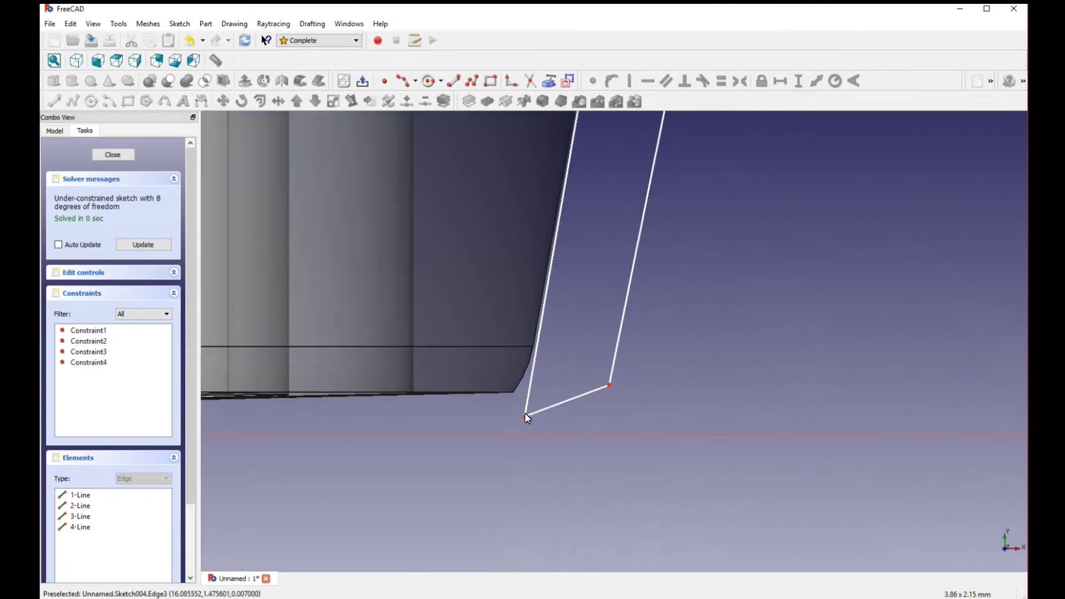
scroll(555, 329, "down", 2)
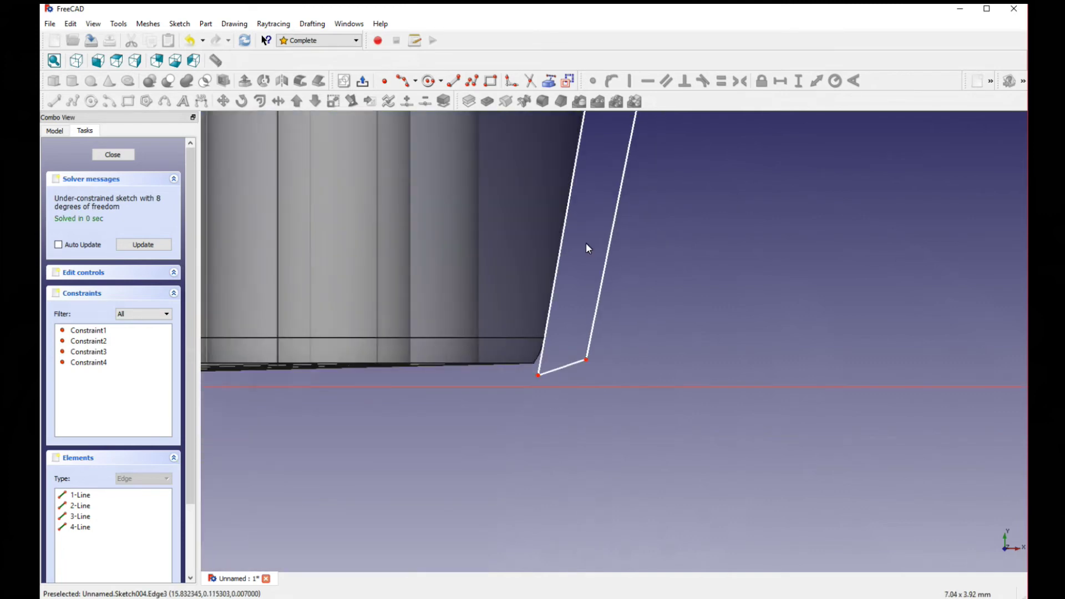
scroll(577, 200, "down", 4)
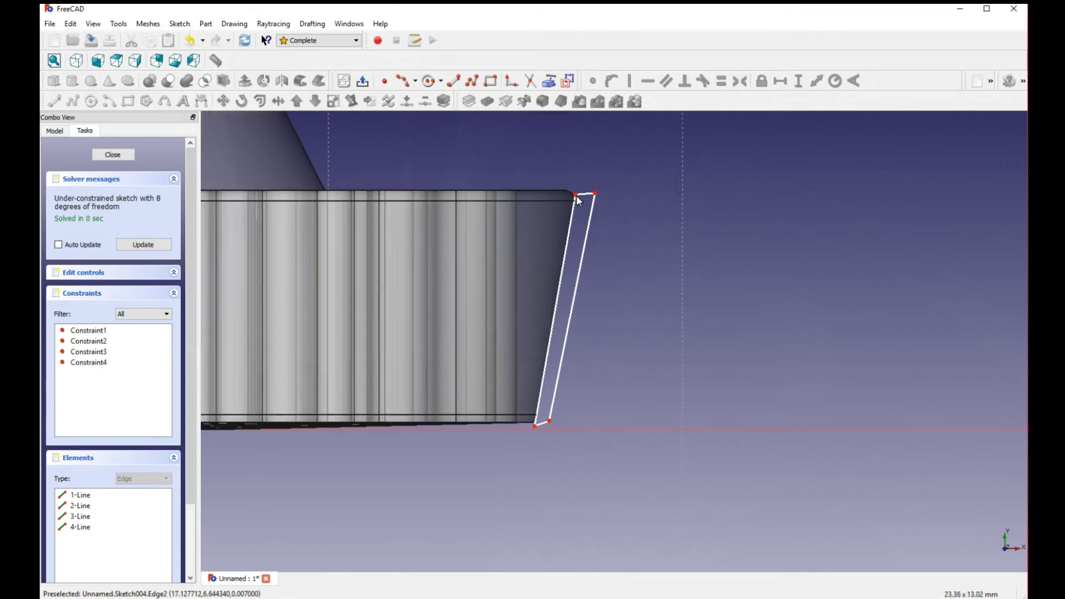
left_click(575, 195)
left_click(760, 85)
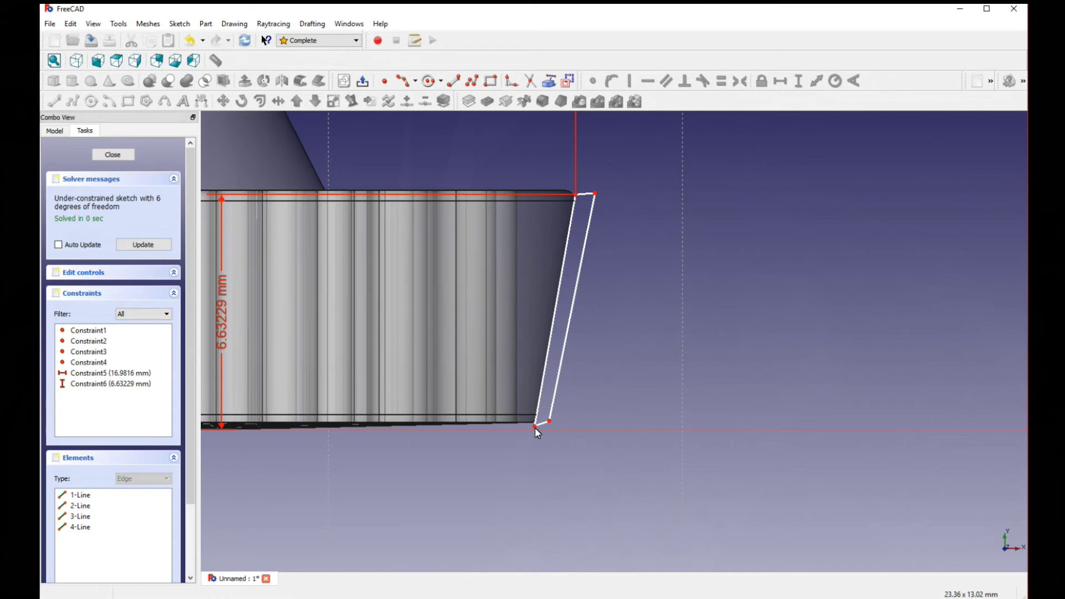
left_click(535, 427)
left_click(760, 81)
- Draw a zigzag polyline of sawtooth notches running down the inner side of the profile's sloped inner line
scroll(570, 220, "up", 10)
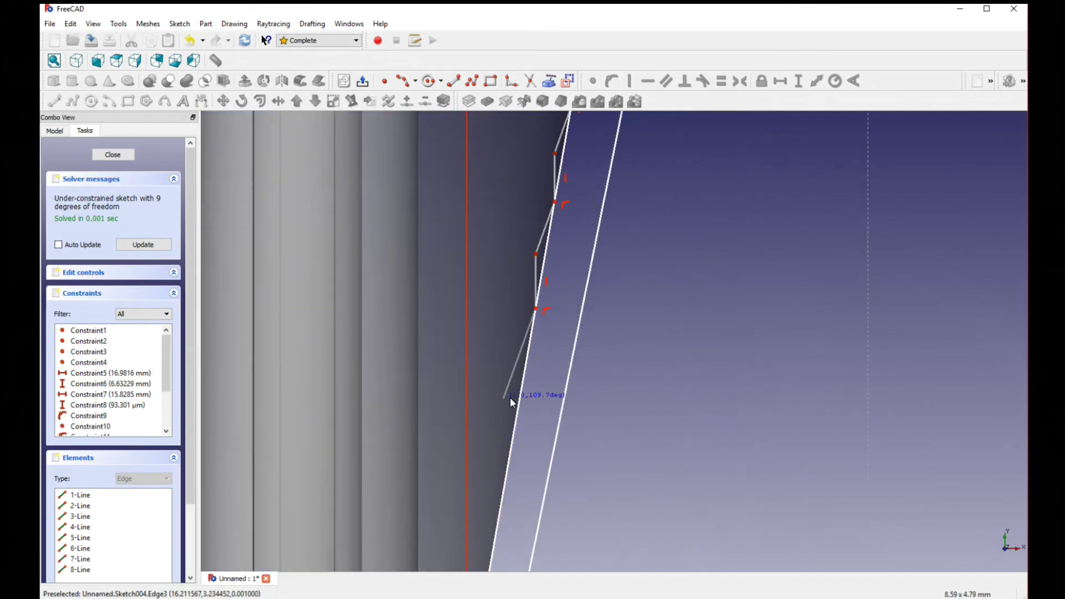
left_click(510, 397)
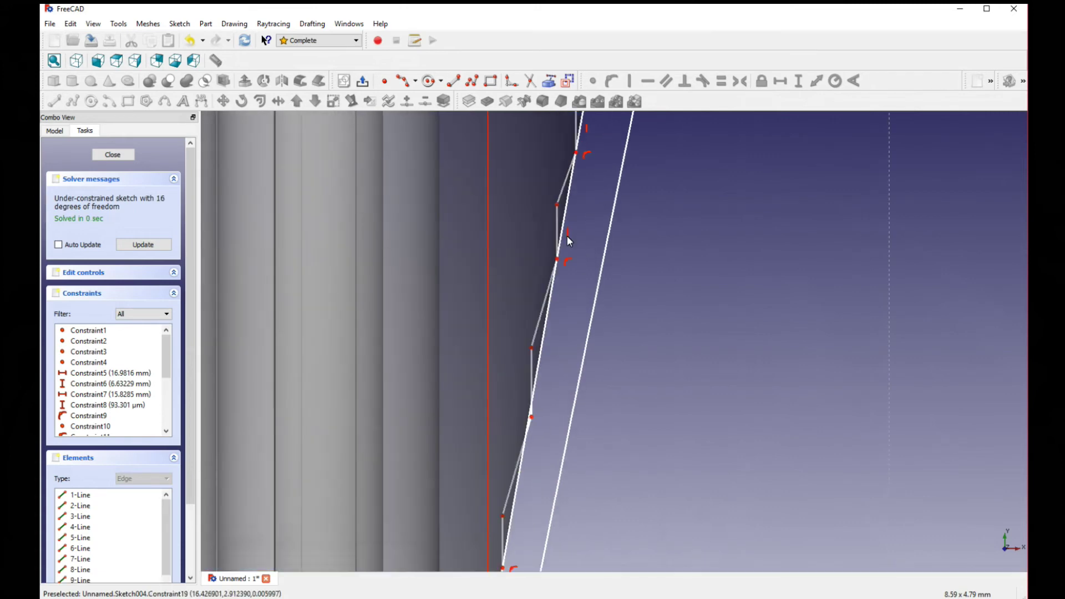
- Remove the zigzag's vertical constraint and fix its loose corner point onto the sloped inner line
left_click(567, 237)
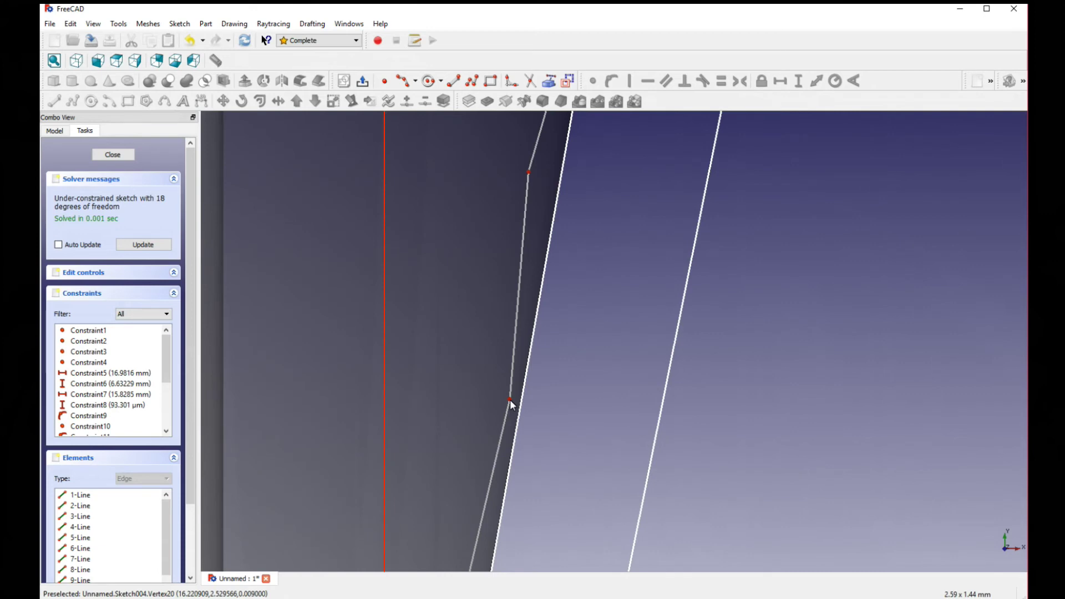
left_click(511, 400)
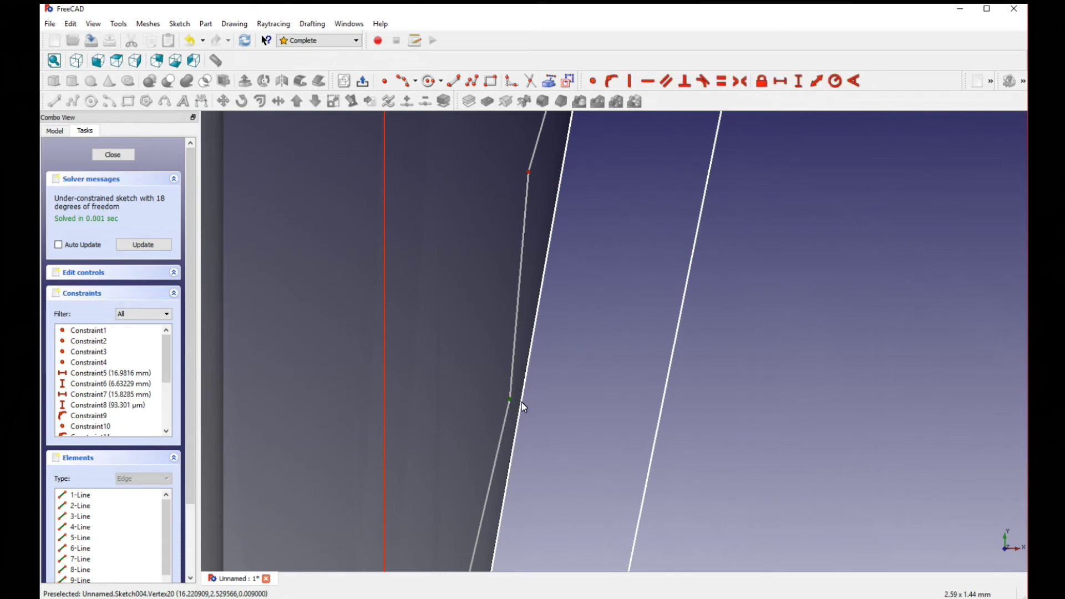
left_click(521, 402)
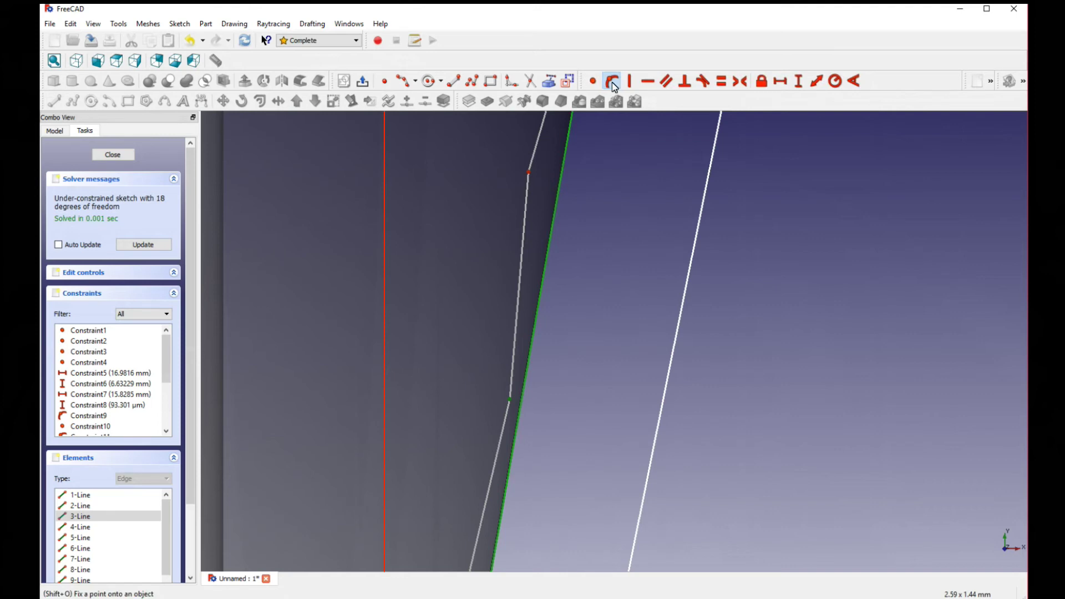
left_click(613, 83)
- Trim away the sloped inner line's segments between the sawtooth corners so the zigzag forms the profile's inner boundary
scroll(554, 263, "down", 4)
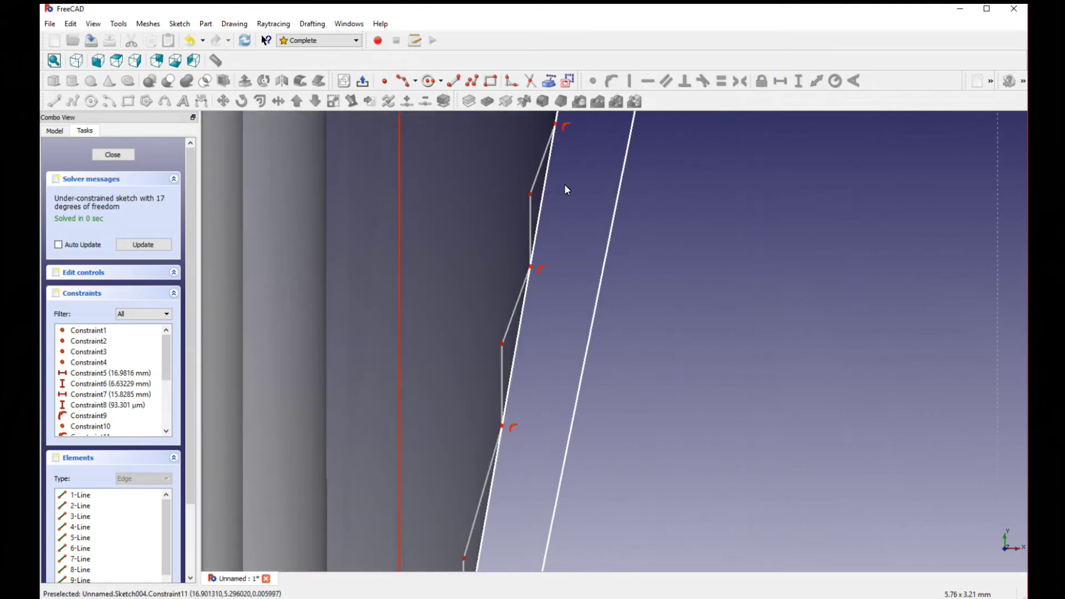
left_click(533, 79)
middle_click_drag(570, 159, 559, 245)
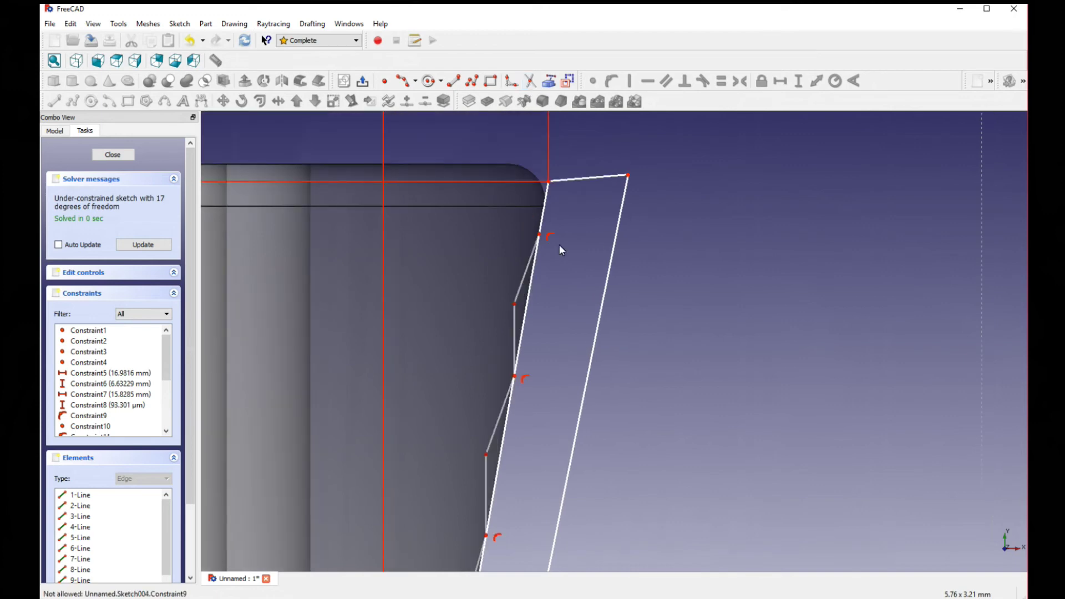
left_click(531, 294)
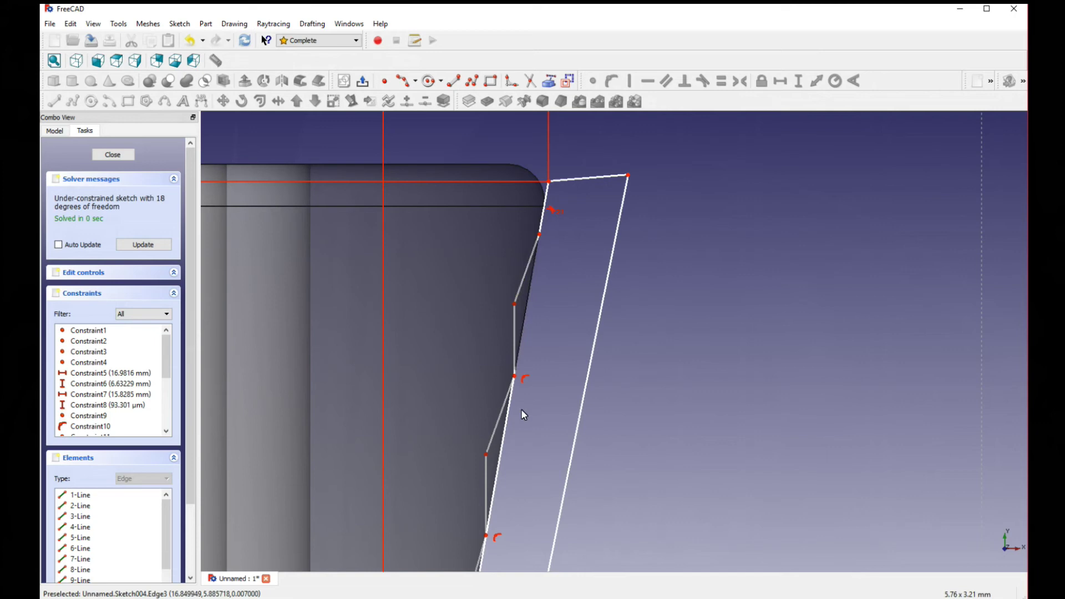
left_click(506, 427)
middle_click_drag(483, 527, 511, 239)
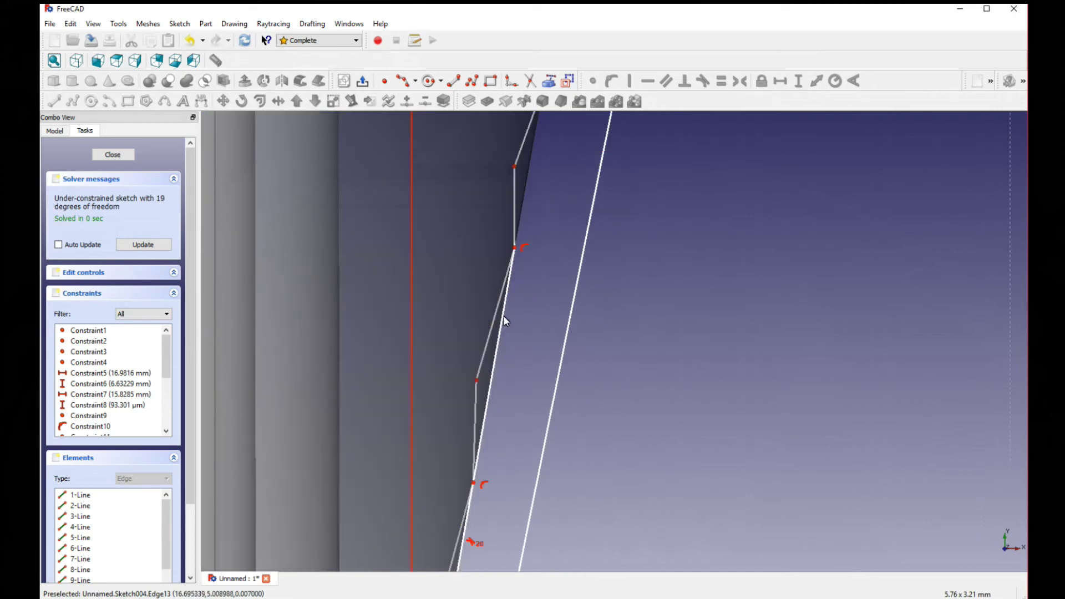
left_click(504, 317)
middle_click_drag(471, 522, 490, 307)
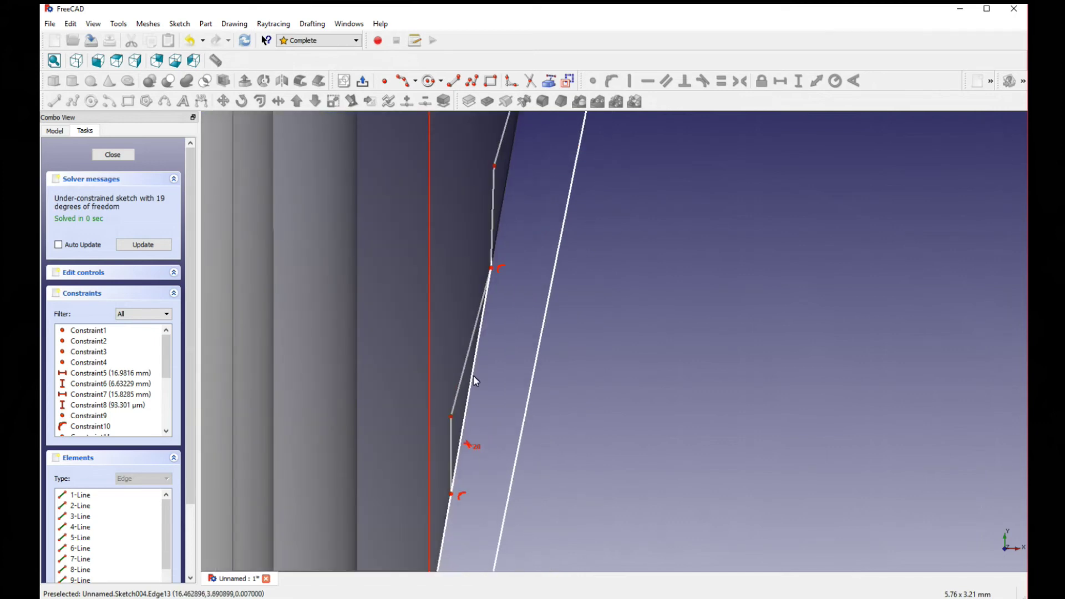
left_click(474, 375)
middle_click_drag(449, 507, 460, 411)
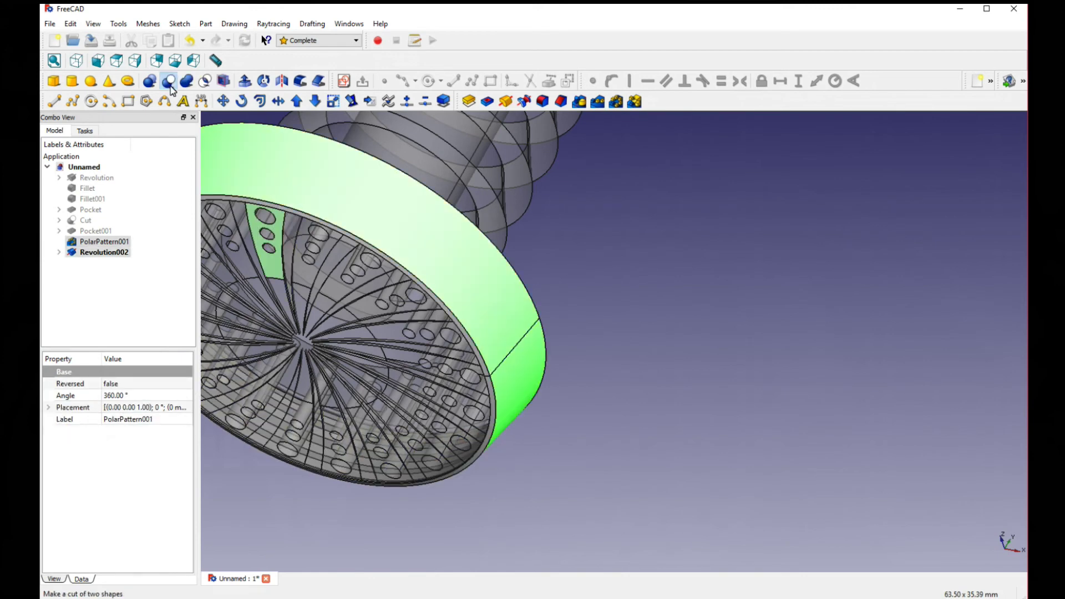
- Cut the newly revolved sawtooth ring from the patterned plug body to groove the flange's rim
left_click(169, 82)
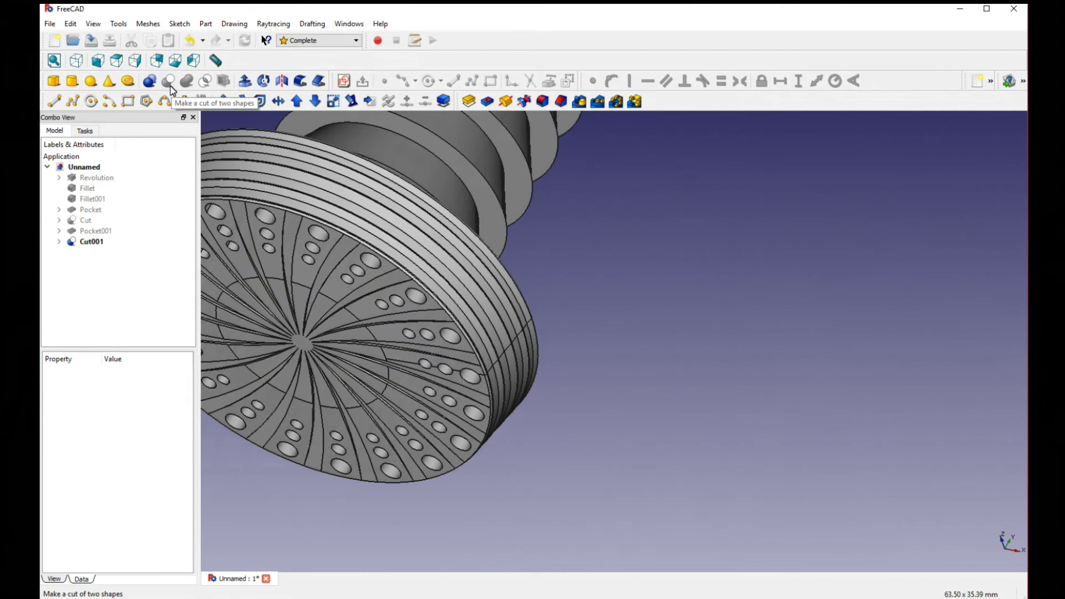
scroll(459, 269, "up", 10)
middle_click_drag(265, 333, 467, 336)
scroll(310, 269, "down", 8)
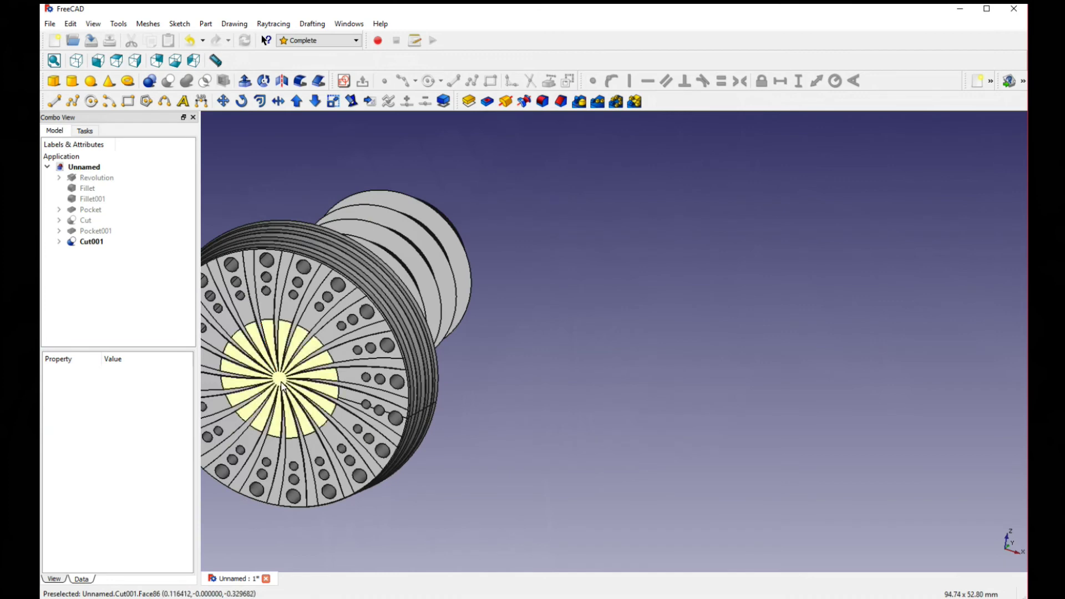
- Start a sketch on the plug's central face and draw a circle of about 1.0 mm radius centred on the origin
left_click(280, 383)
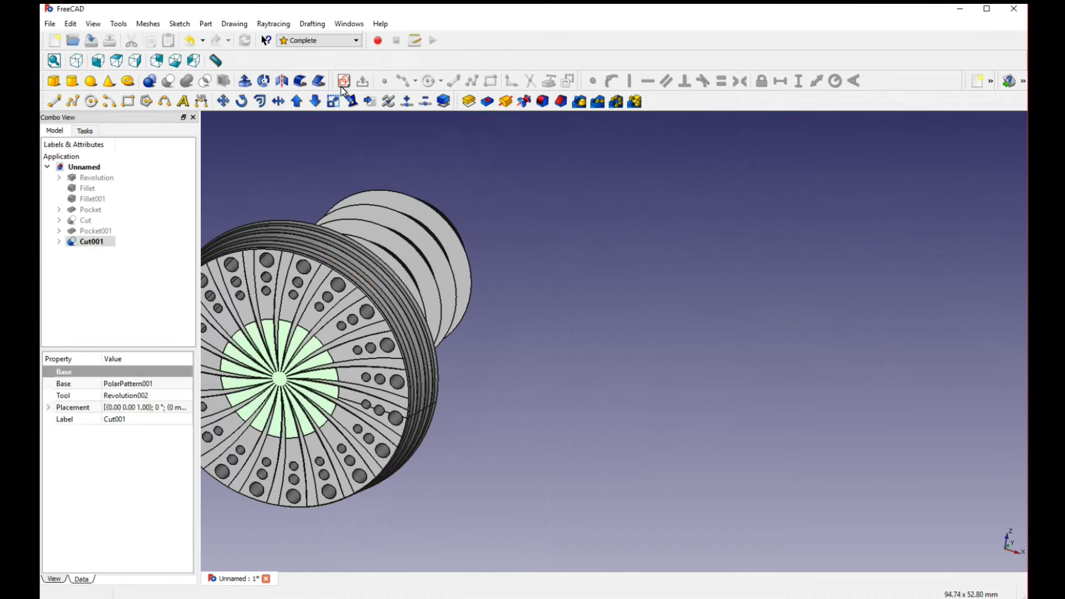
left_click(343, 84)
scroll(418, 389, "up", 5)
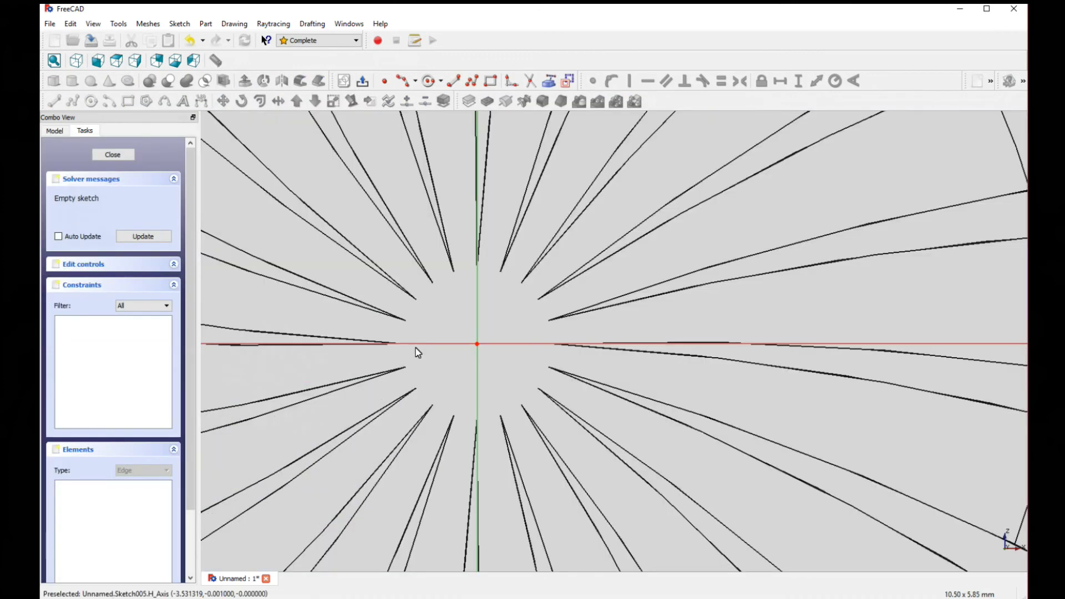
scroll(418, 353, "up", 1)
left_click(463, 364)
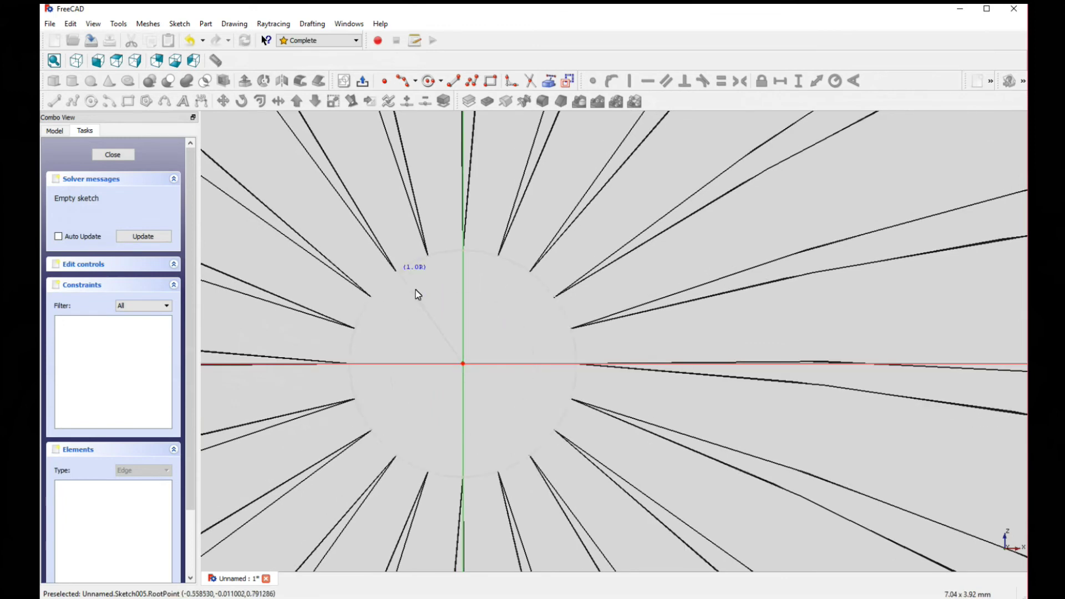
left_click(402, 271)
- Finish the circle sketch and pocket it with type Through all
left_click(117, 154)
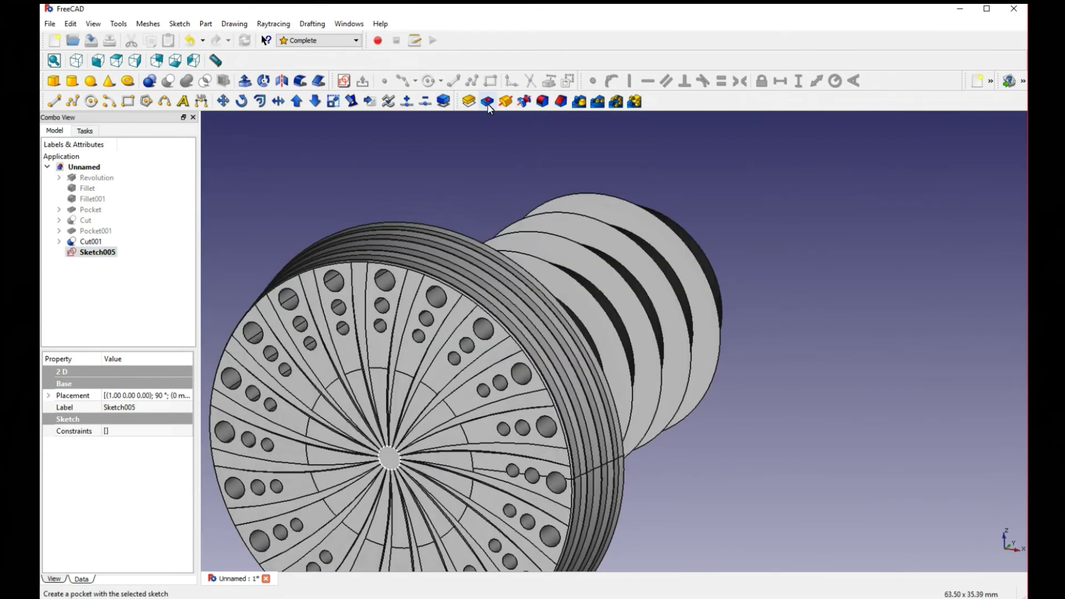
left_click(487, 102)
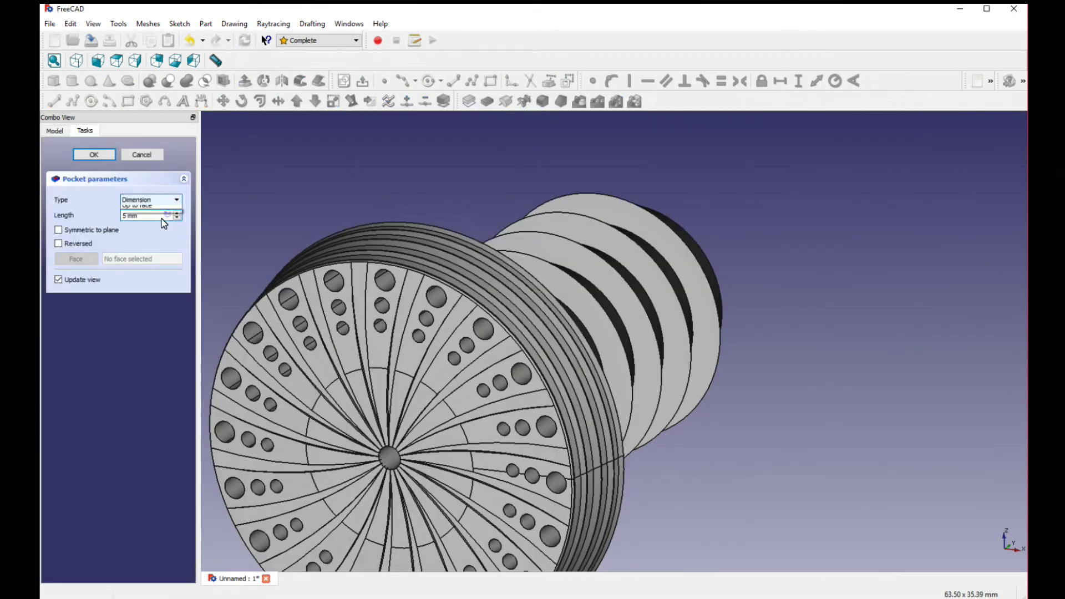
left_click(109, 157)
- Select the finished plug body and export it to the Desktop as an STL Mesh named 11-26 bar ends
middle_click_drag(799, 339, 609, 372)
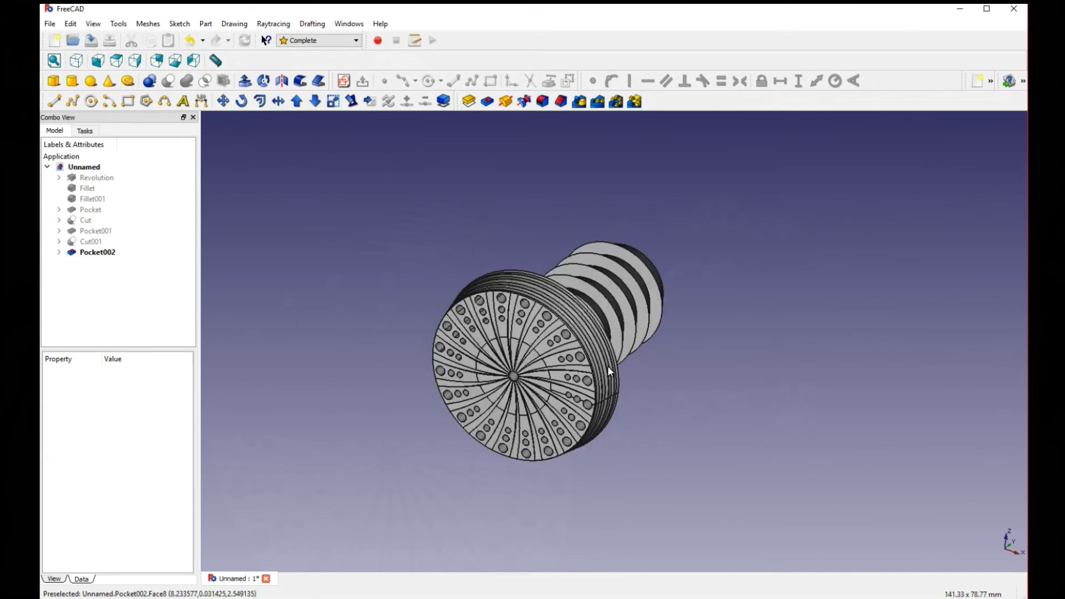
middle_click_drag(609, 371, 572, 355)
middle_click_drag(405, 329, 443, 332)
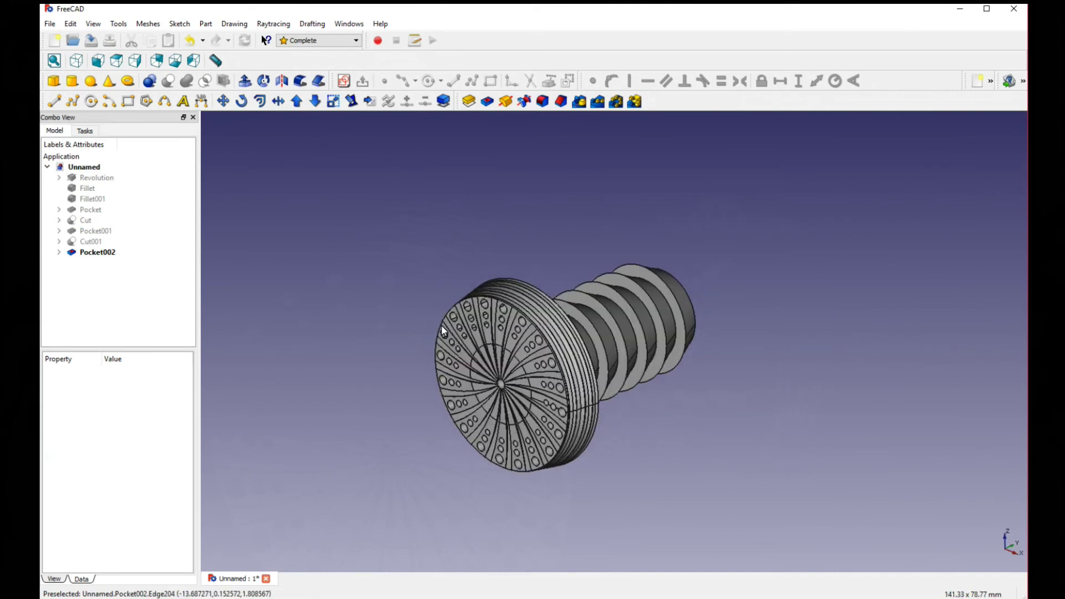
scroll(444, 331, "up", 3)
middle_click_drag(304, 378, 767, 387)
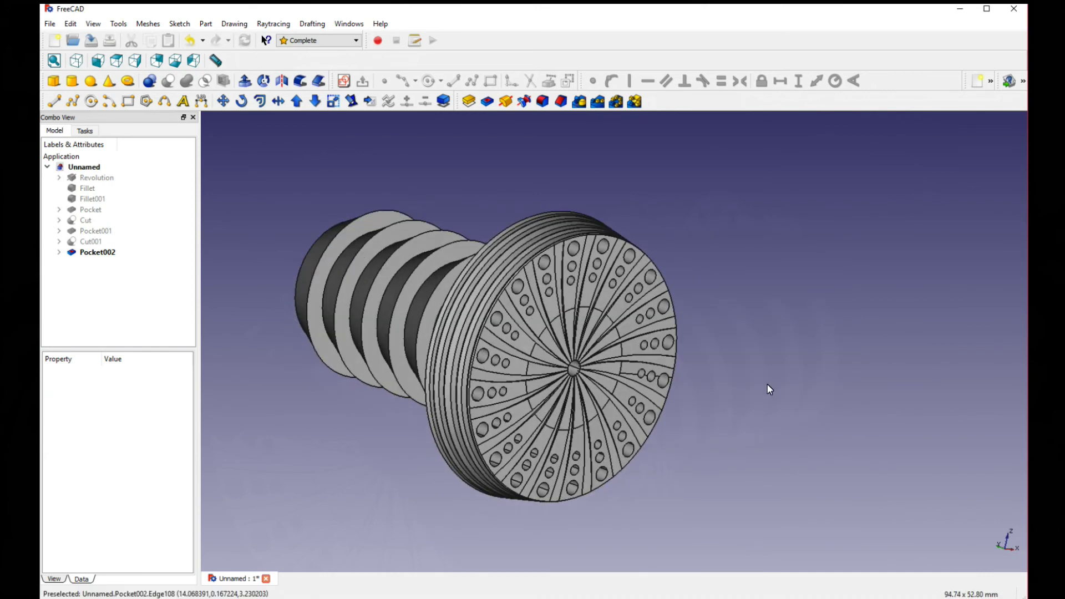
left_click(555, 320)
left_click(50, 23)
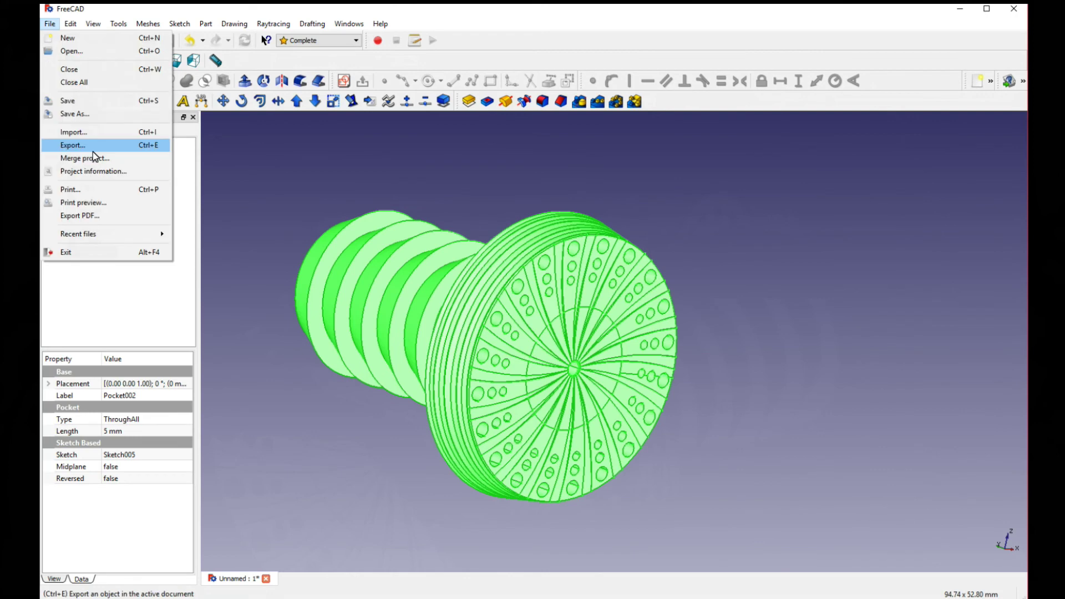
left_click(78, 145)
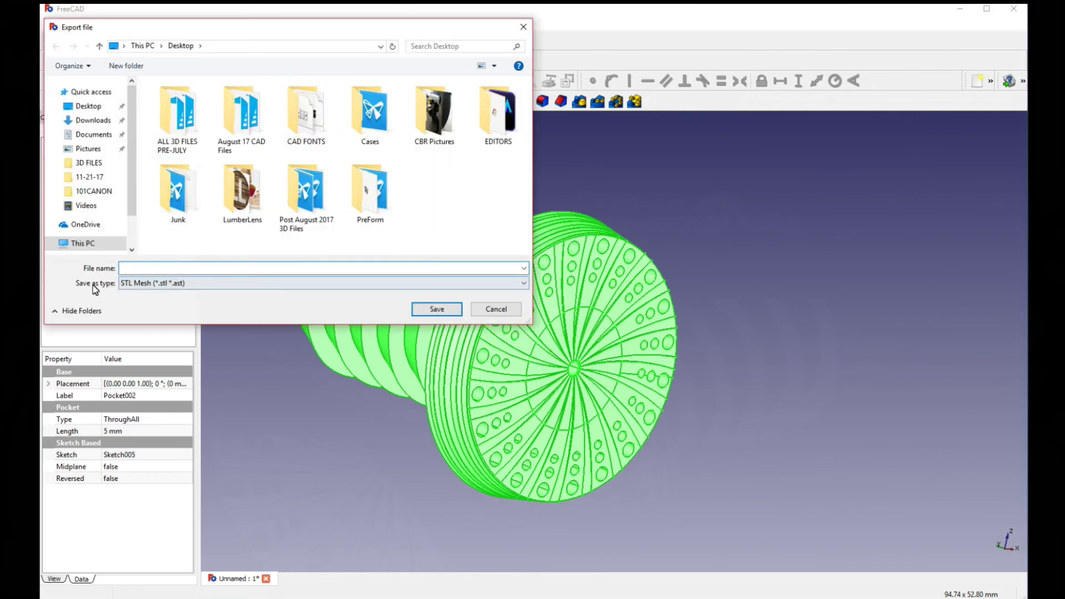
type("1-26 bar ends")
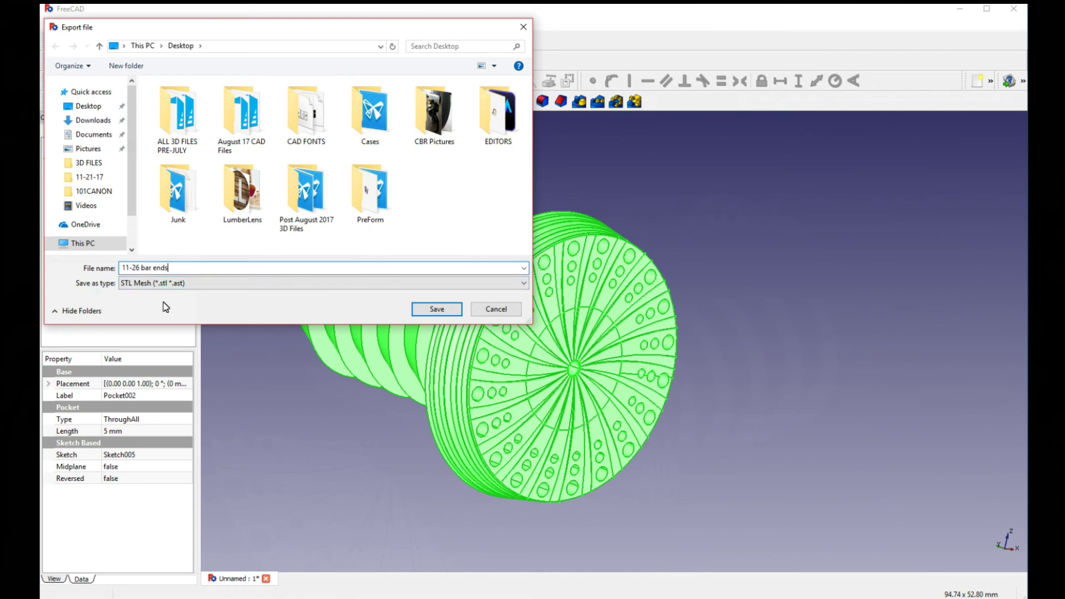